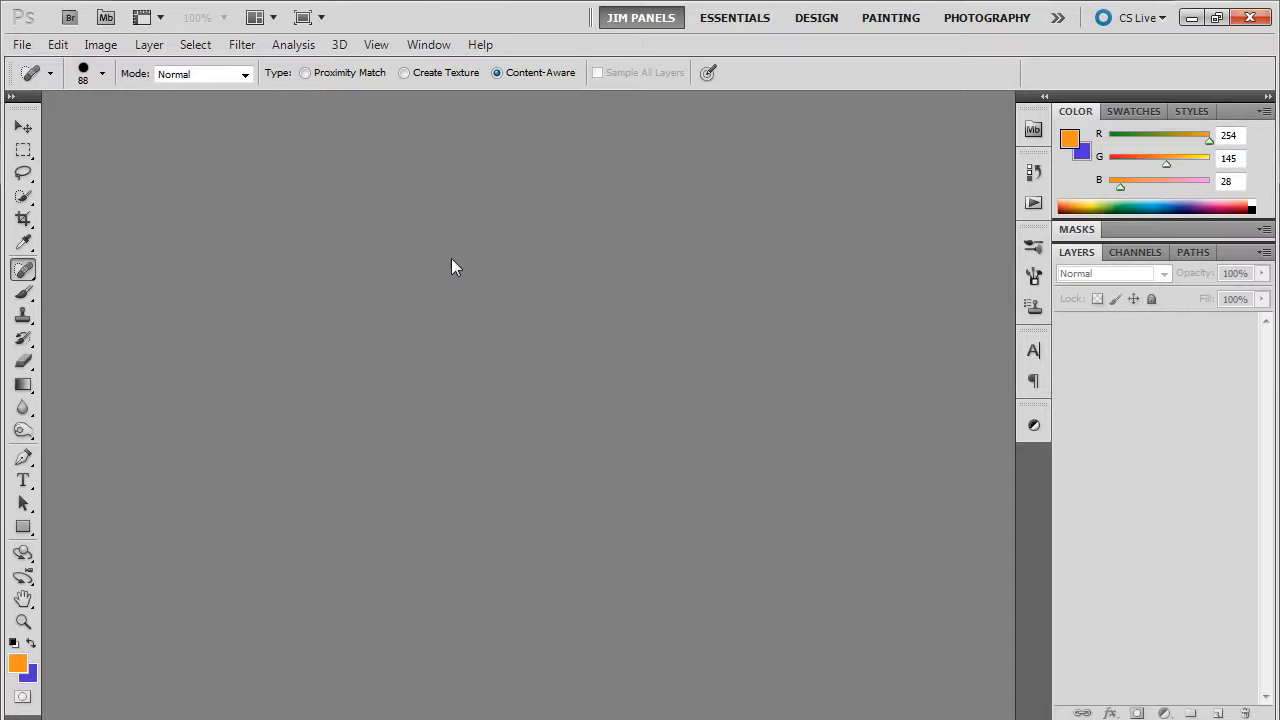
Open Elephant_Excercise_2.jpg from the Resources folder in Mini Bridge and collapse the Mini Bridge panel
left_click(106, 17)
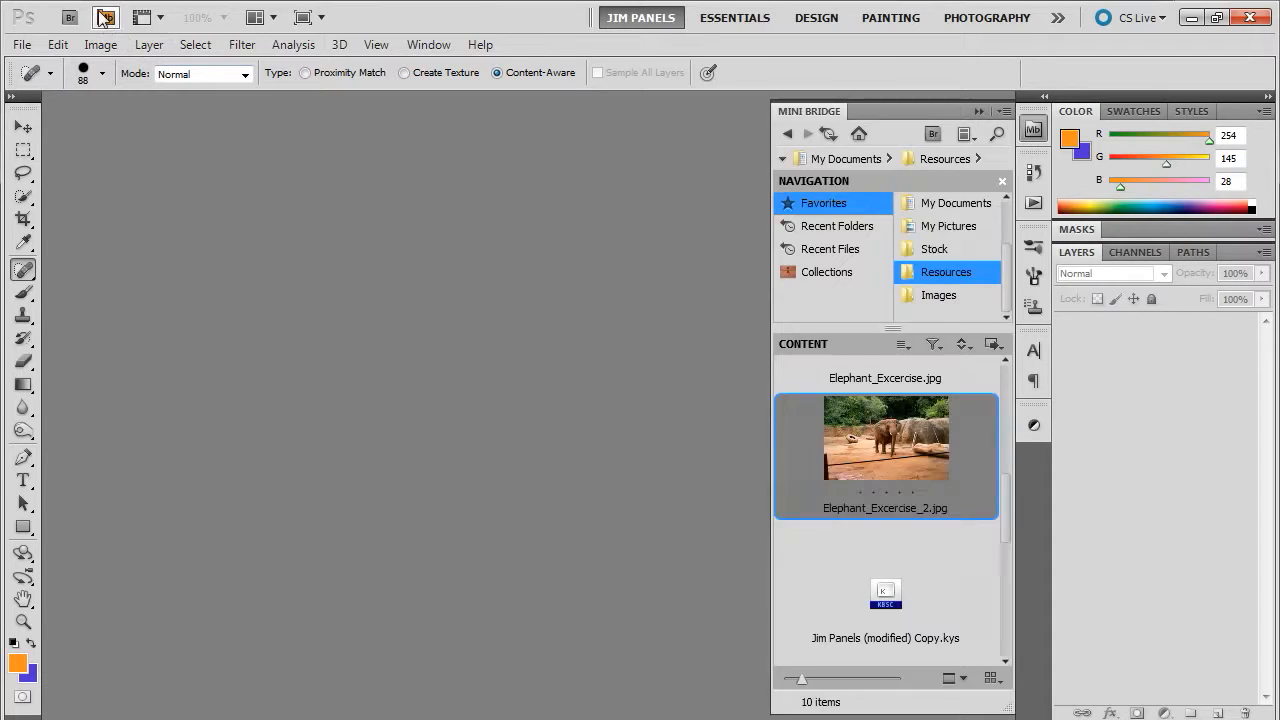
double_click(884, 438)
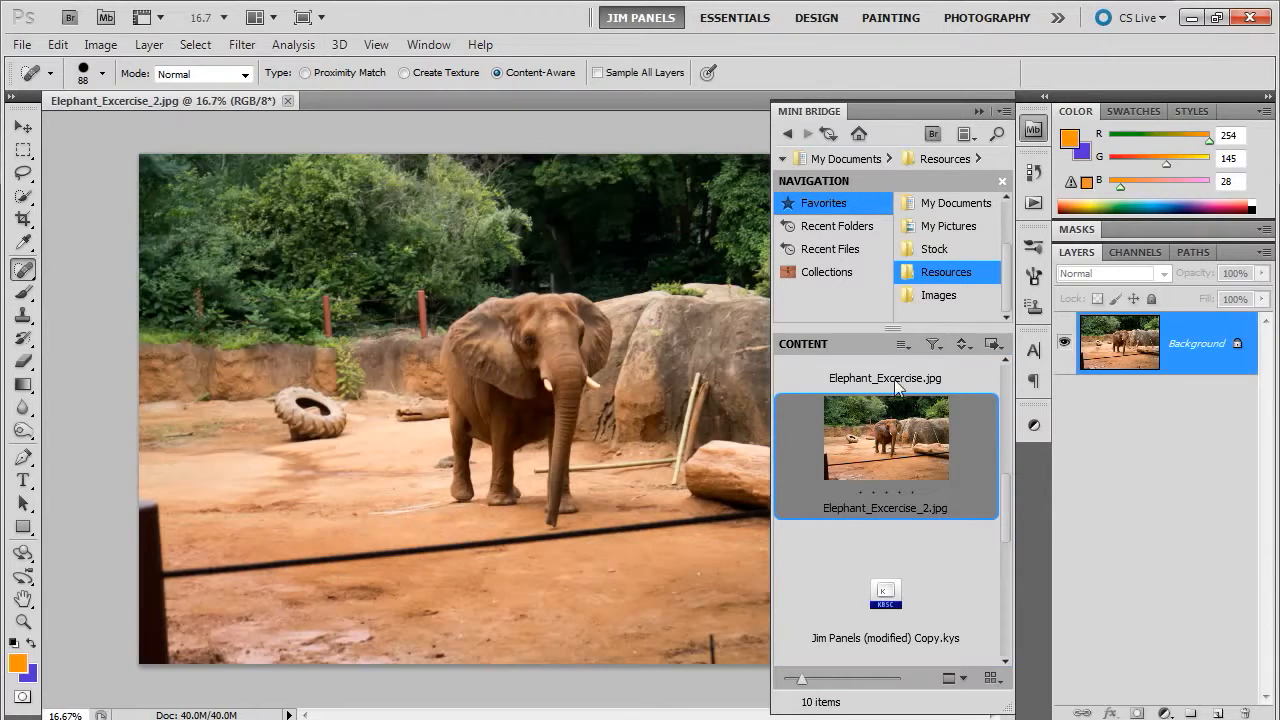
left_click(979, 111)
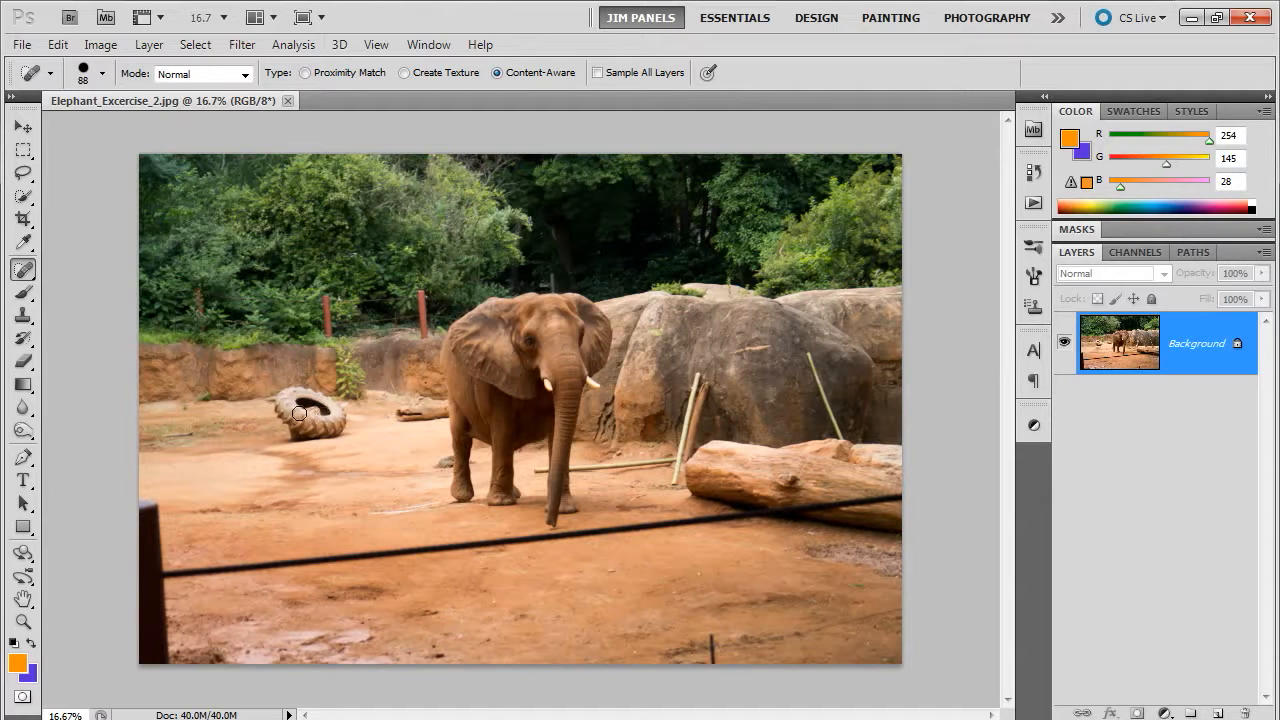
Select the tire on the ground with a loose Lasso outline that includes some of the surrounding dirt and wall
left_click(23, 621)
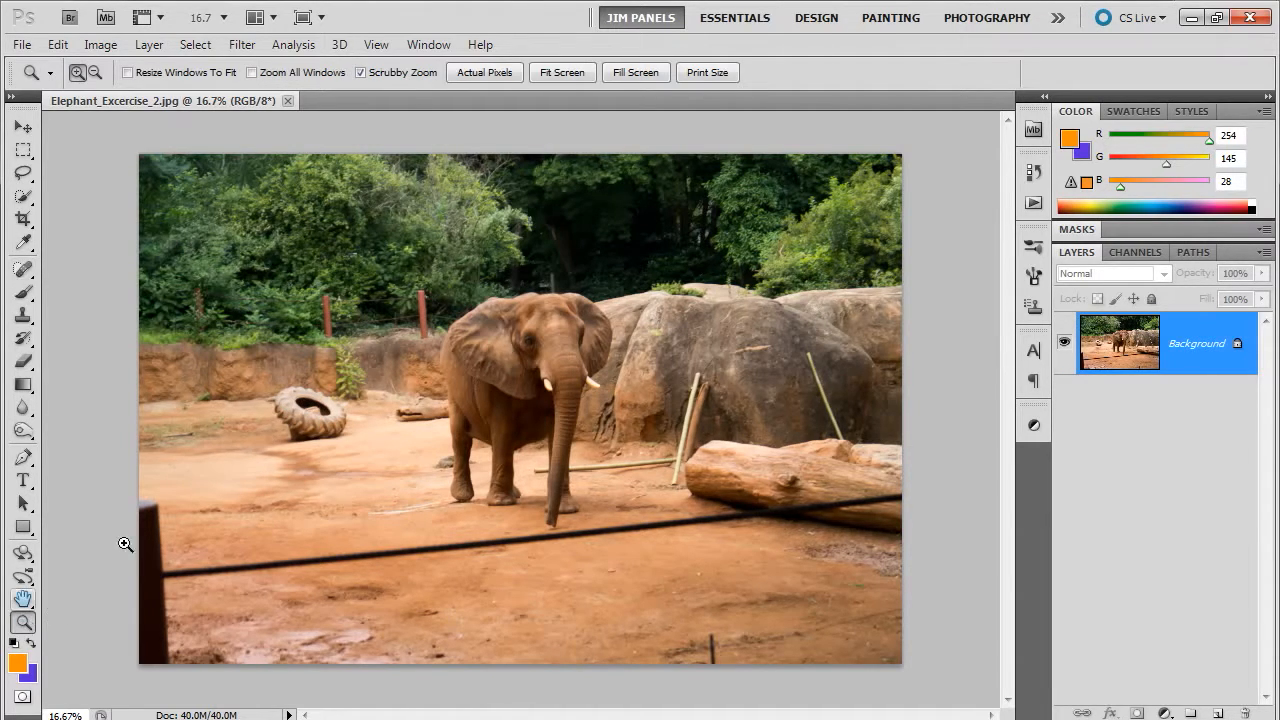
left_click(293, 428)
left_click(290, 428)
left_click(245, 434)
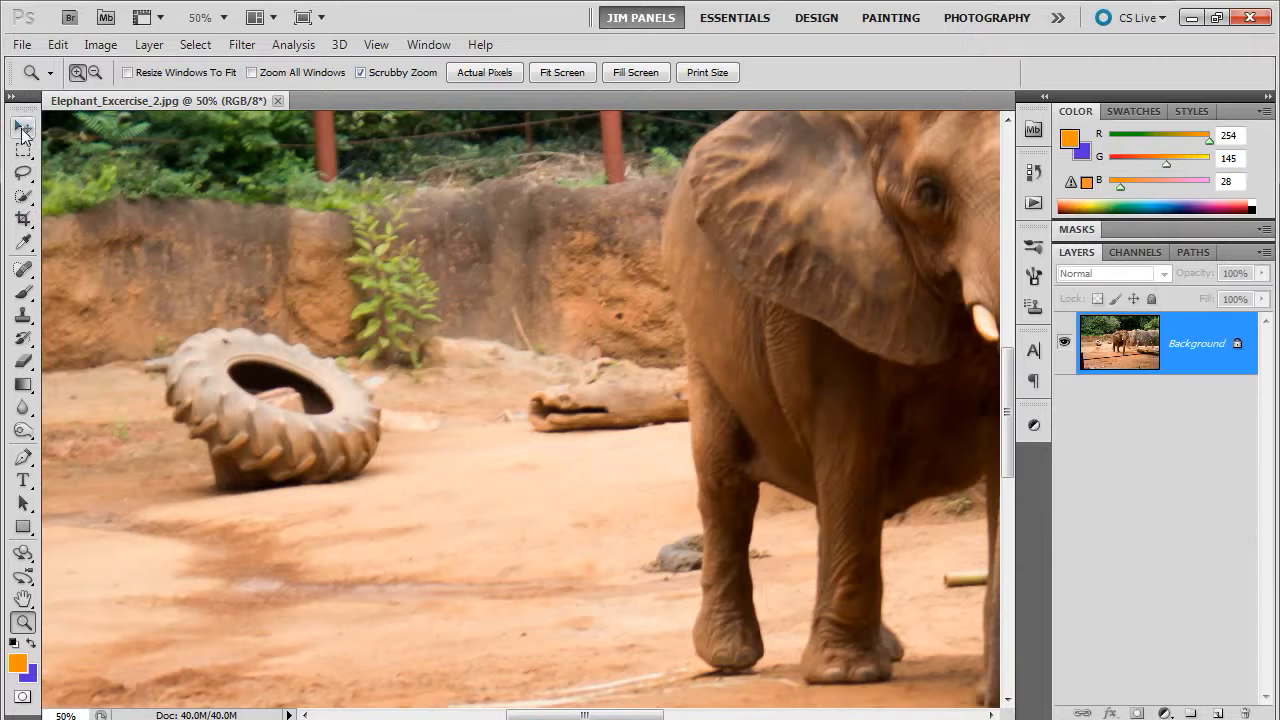
left_click(22, 175)
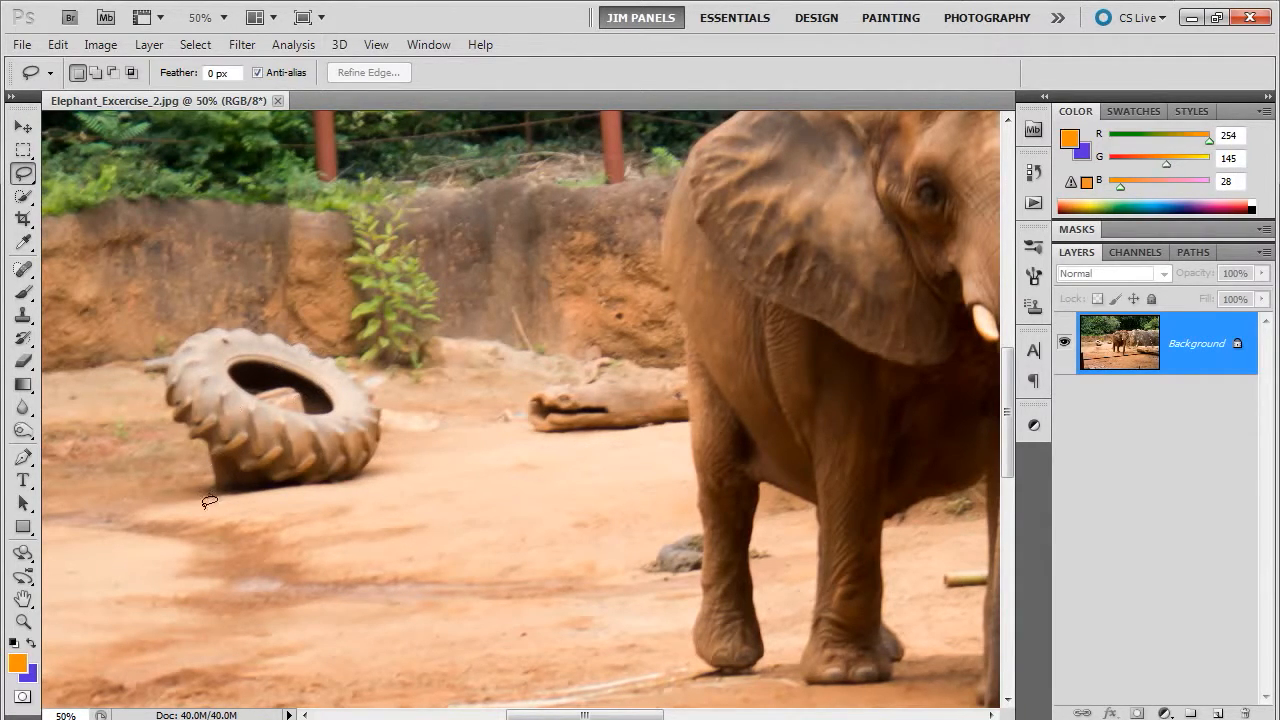
left_click_drag(153, 436, 128, 372)
mouse_move(366, 355)
left_mouse_down()
mouse_move(407, 439)
mouse_move(377, 478)
mouse_move(279, 516)
mouse_move(205, 504)
left_mouse_up()
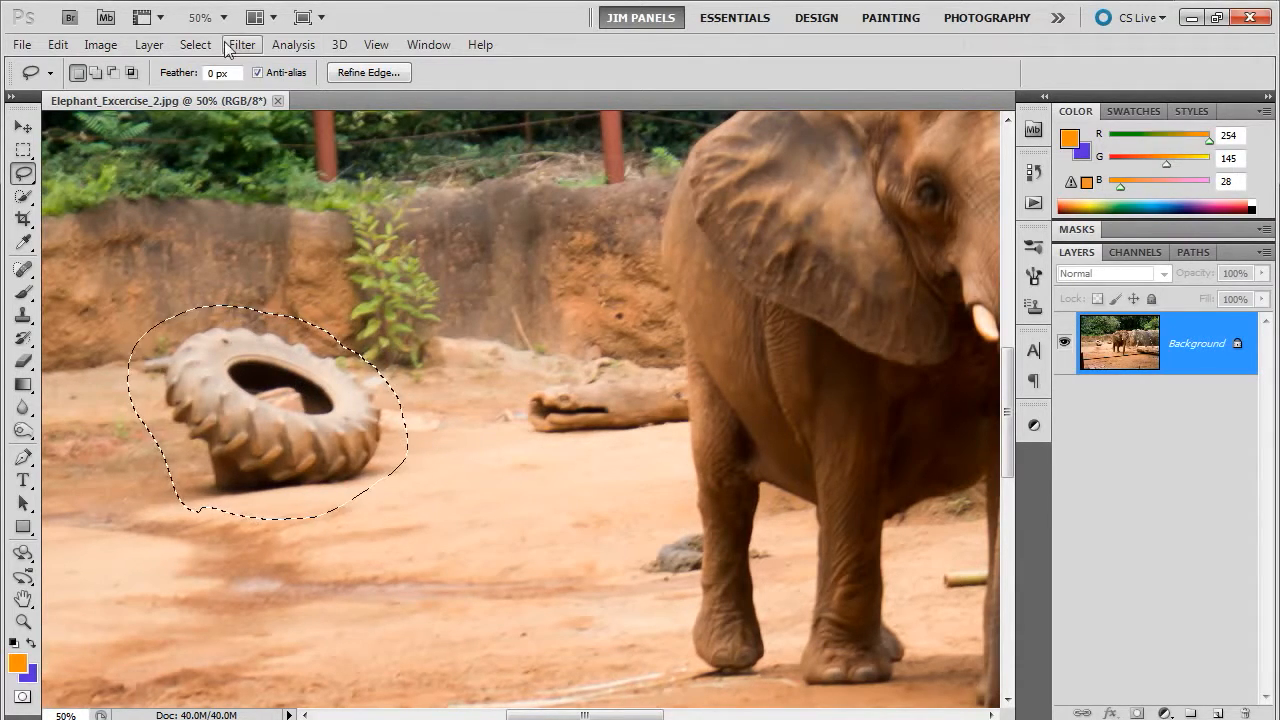
Fill the selected tire area using Content-Aware and deselect it
left_click(56, 46)
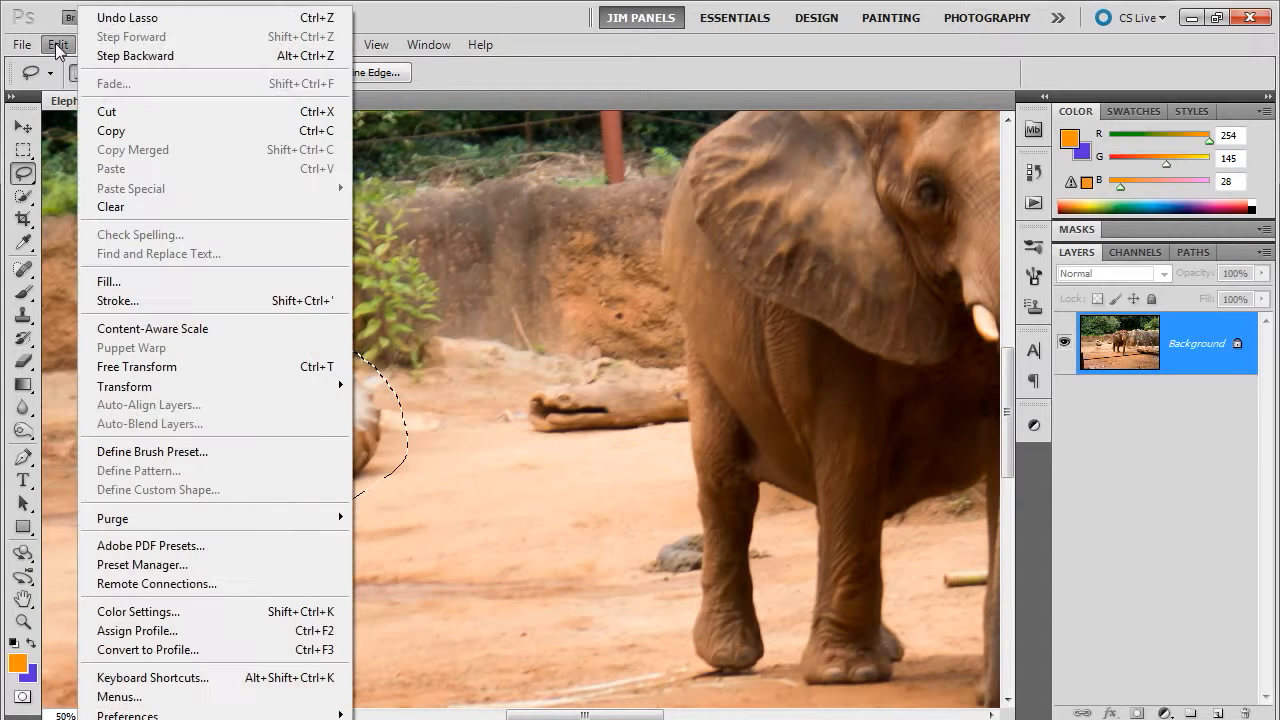
left_click(157, 292)
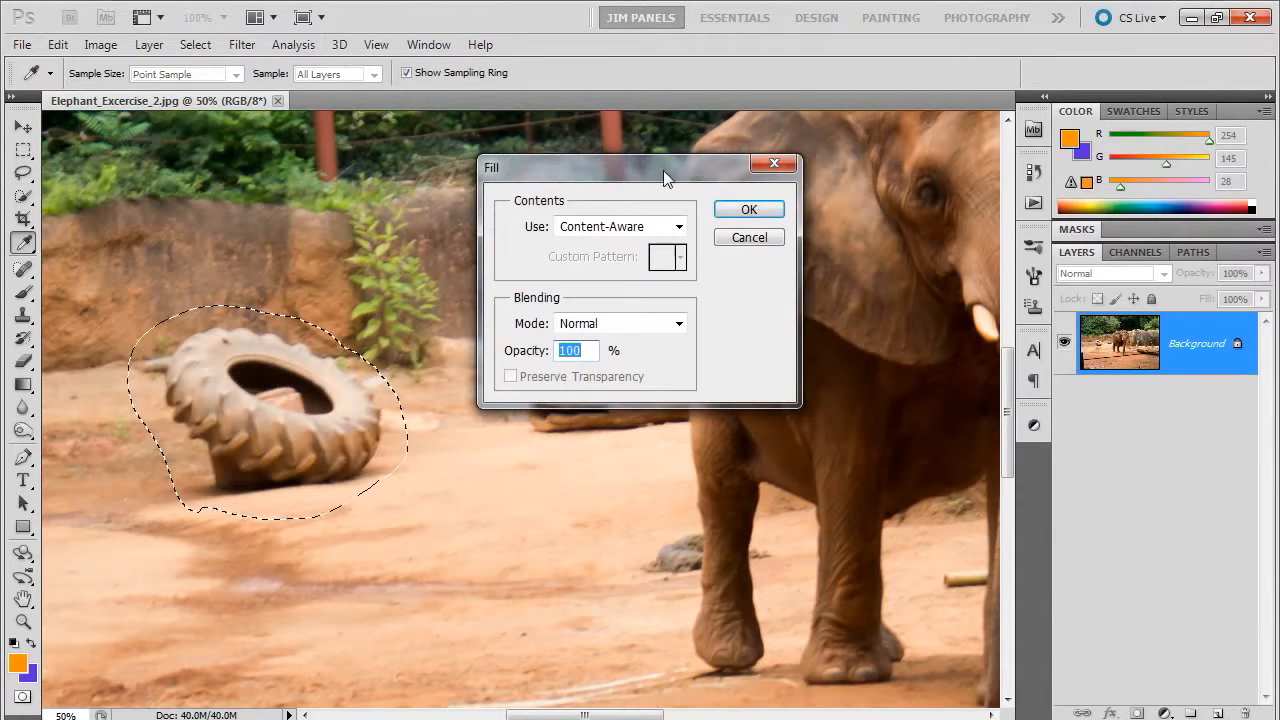
left_click(746, 210)
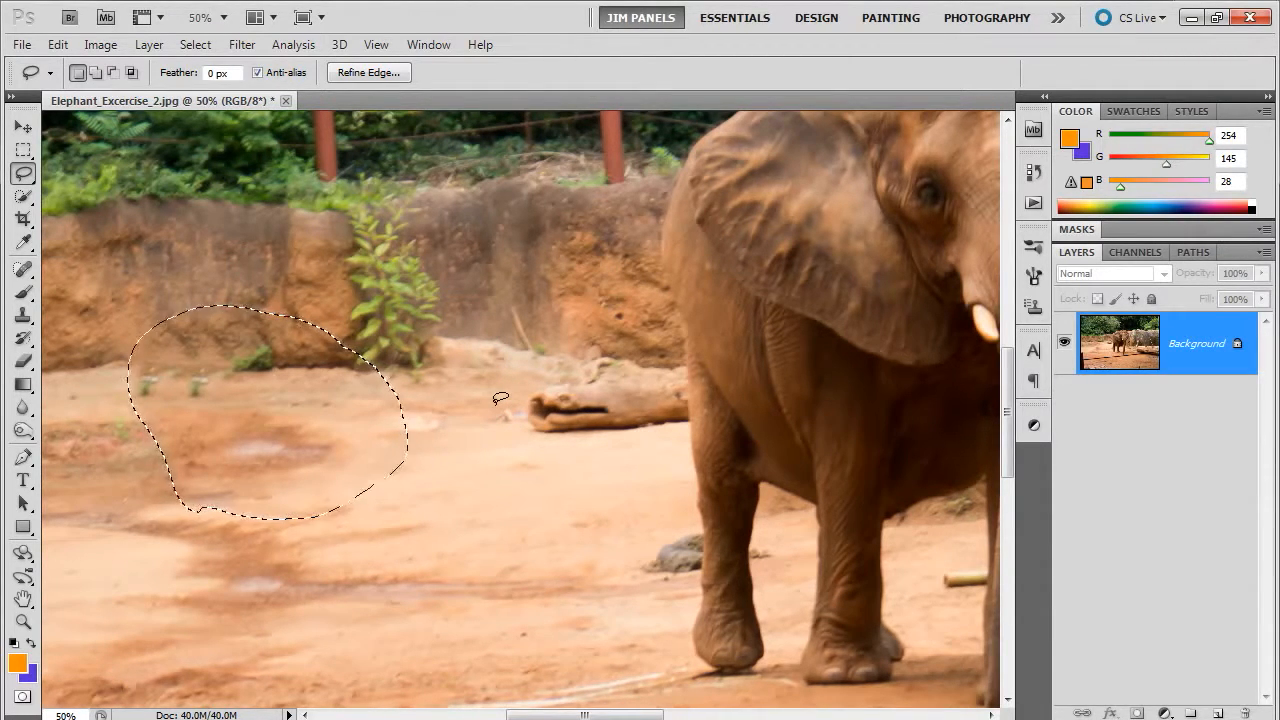
left_click(195, 44)
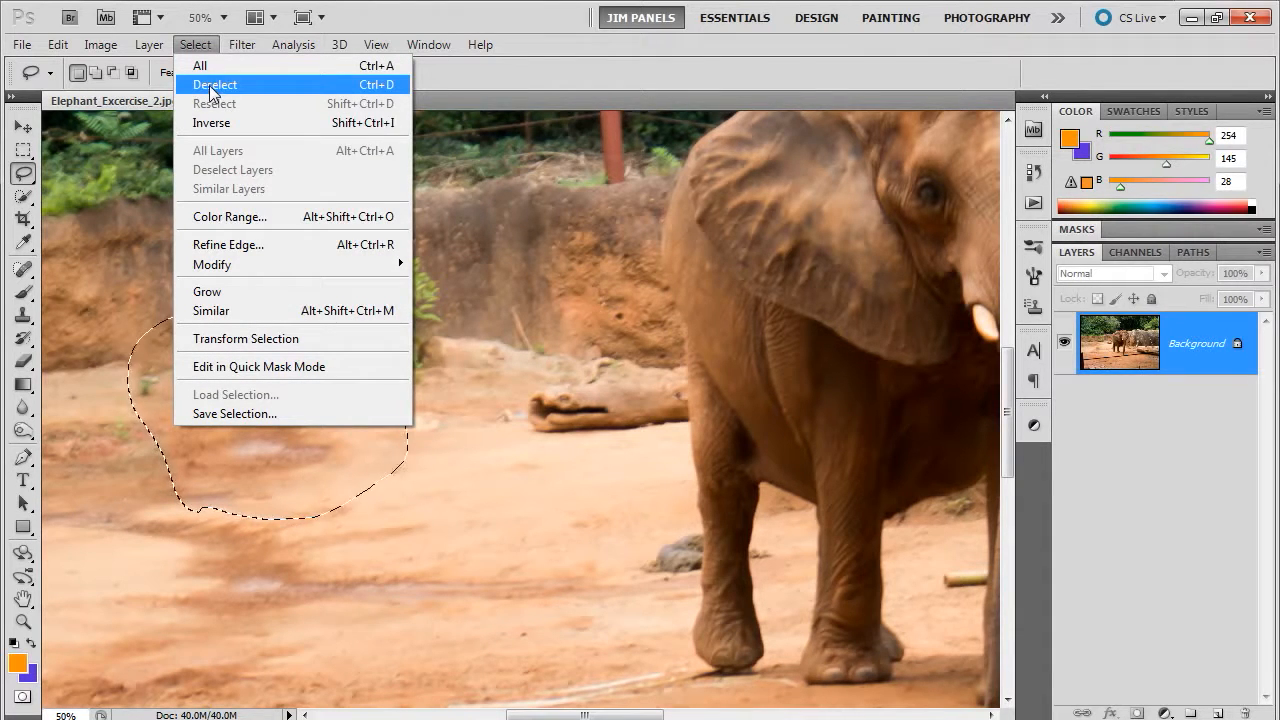
left_click(347, 90)
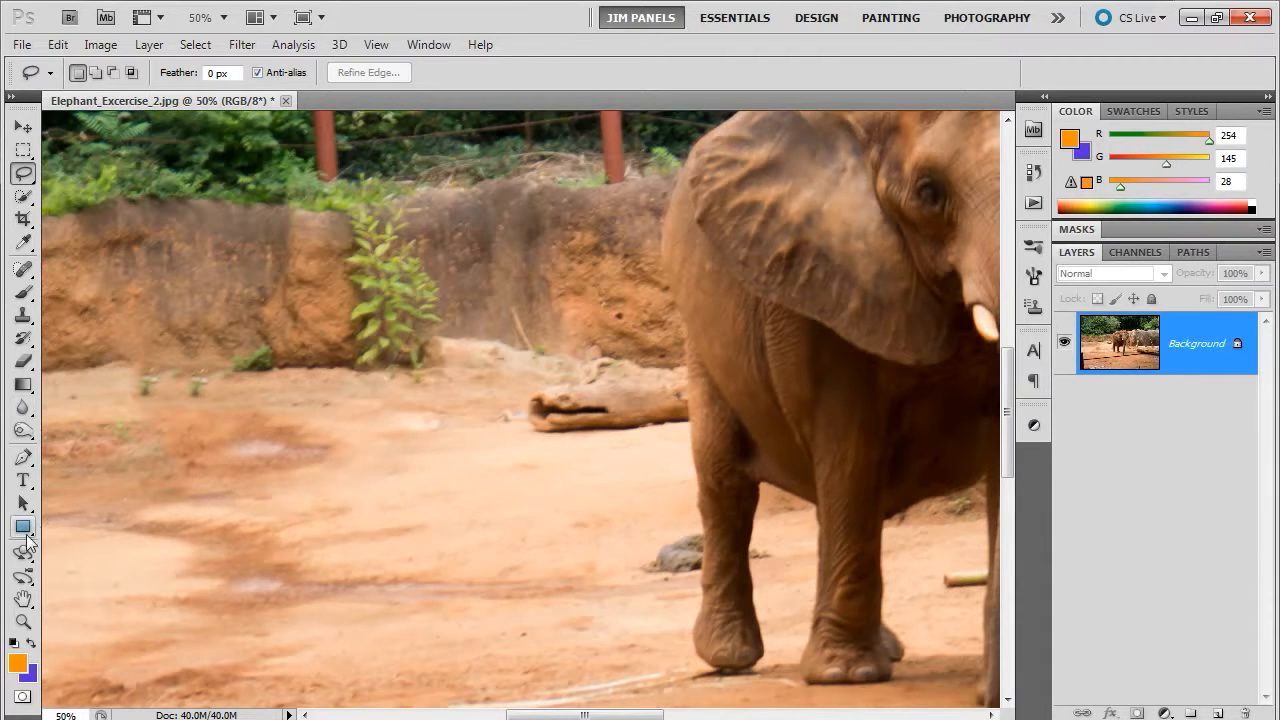
Paint out the black cable crossing the foreground and the log with the Content-Aware Spot Healing Brush at 91 px
left_click(28, 622)
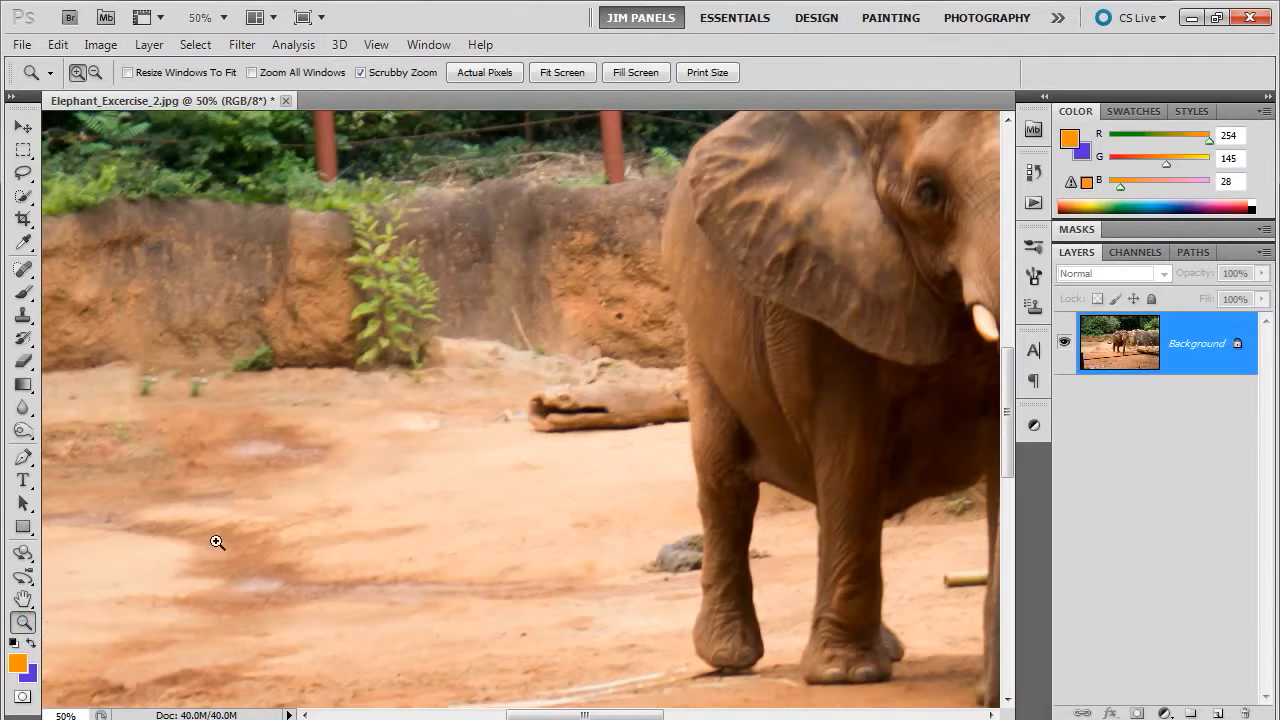
left_click(371, 546, "alt")
left_click(382, 590, "alt")
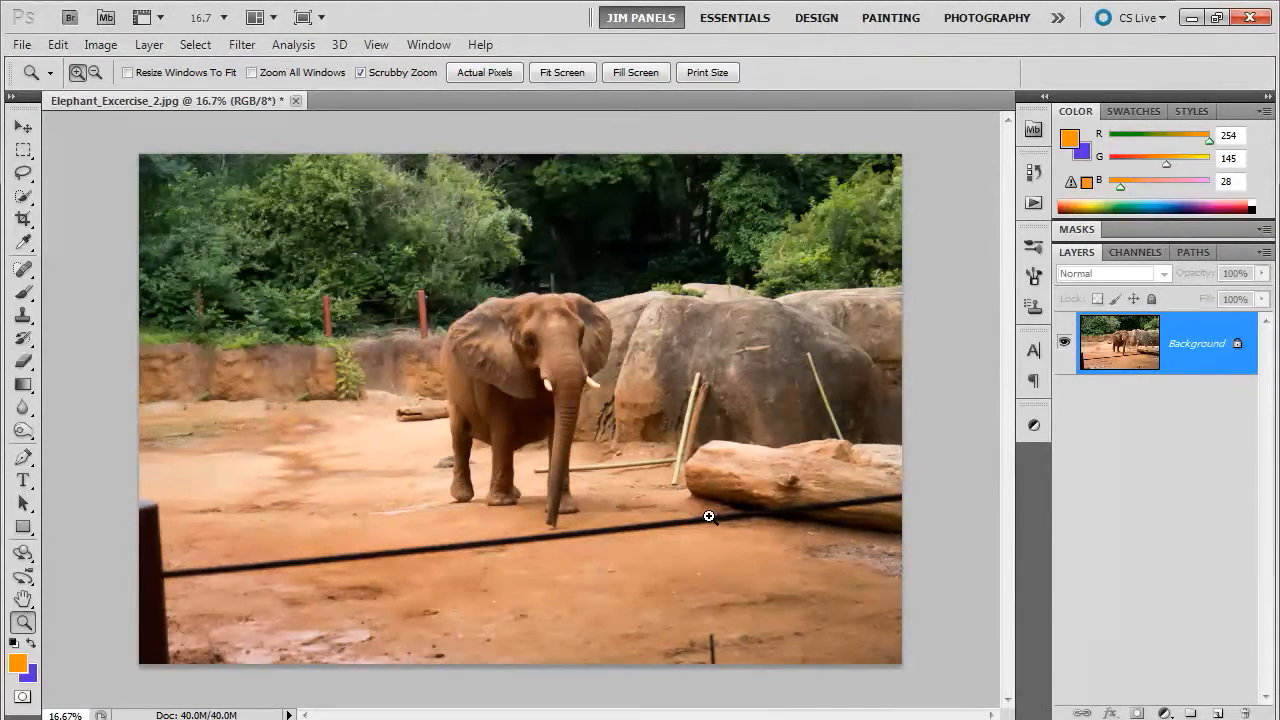
left_click(25, 270)
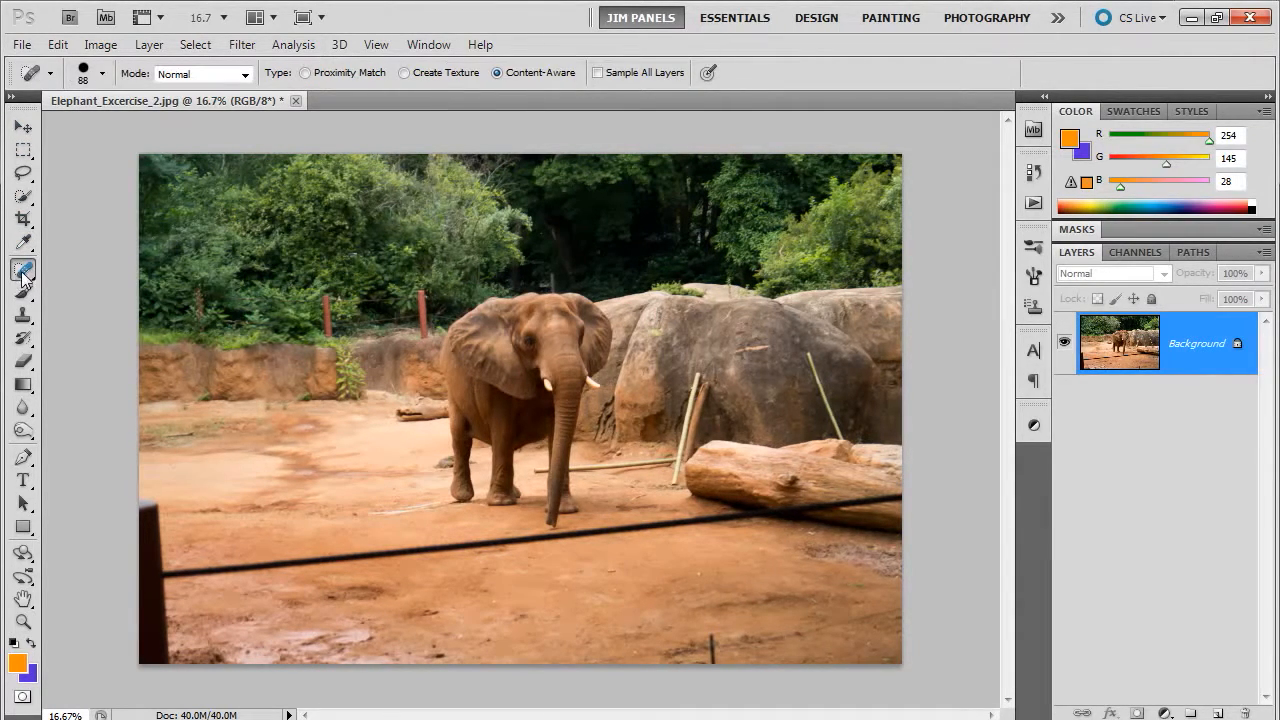
right_click(25, 270)
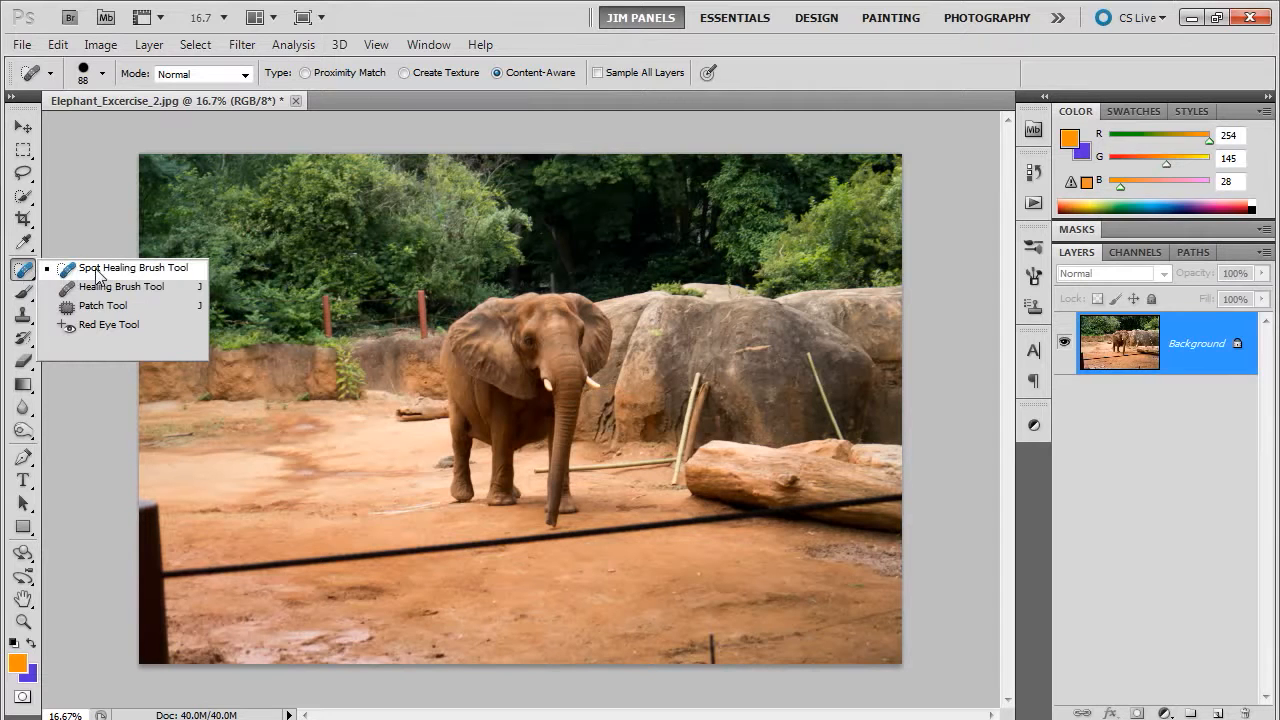
left_click(22, 270)
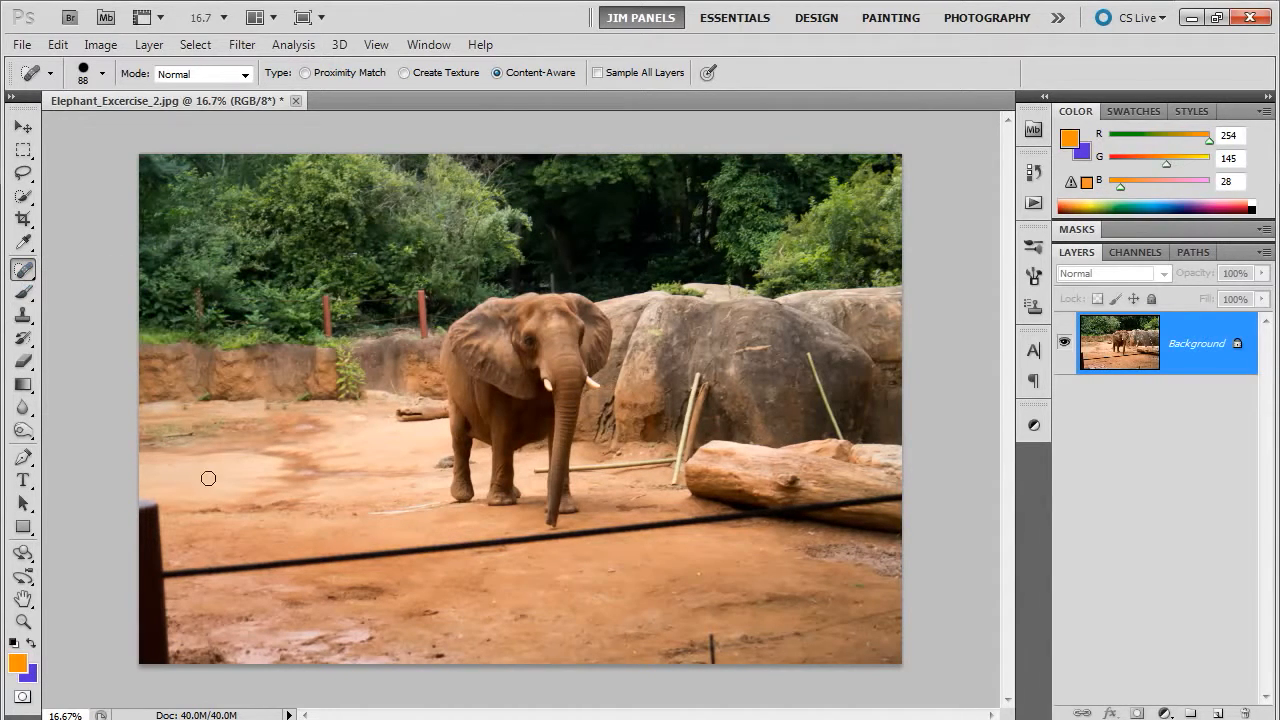
left_click(103, 74)
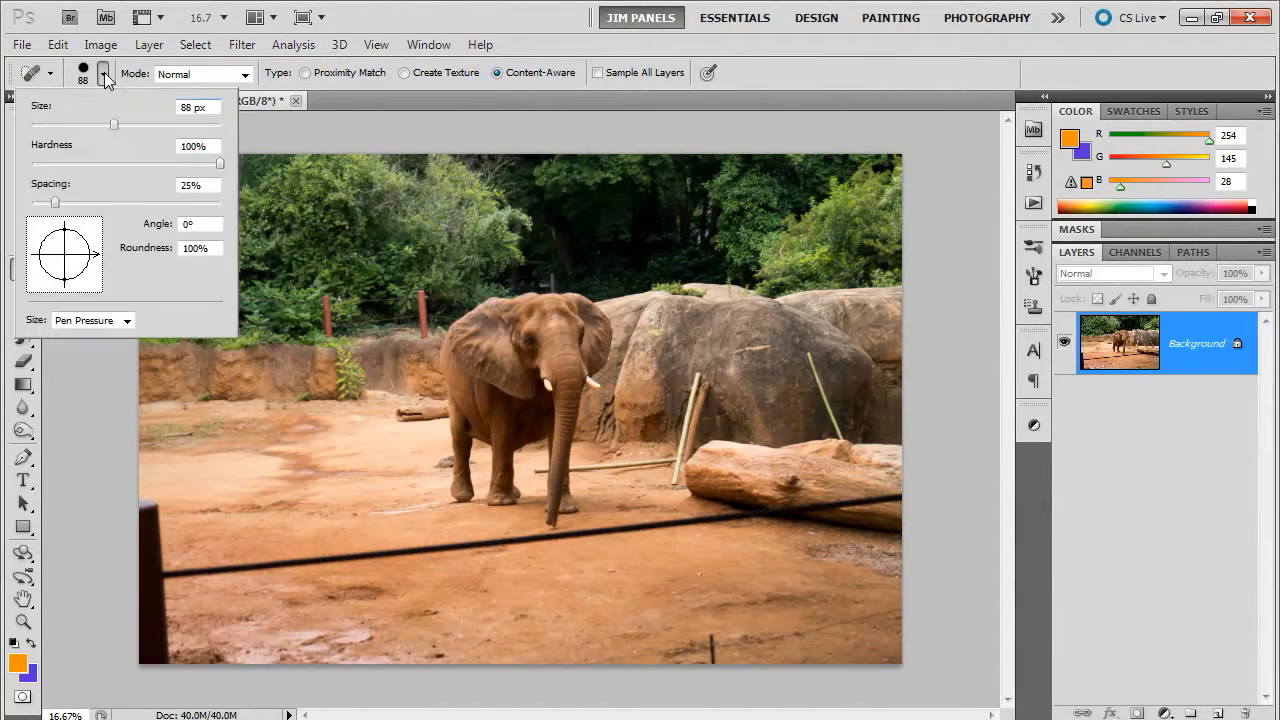
left_click(111, 125)
left_click_drag(111, 126, 117, 125)
left_click(477, 17)
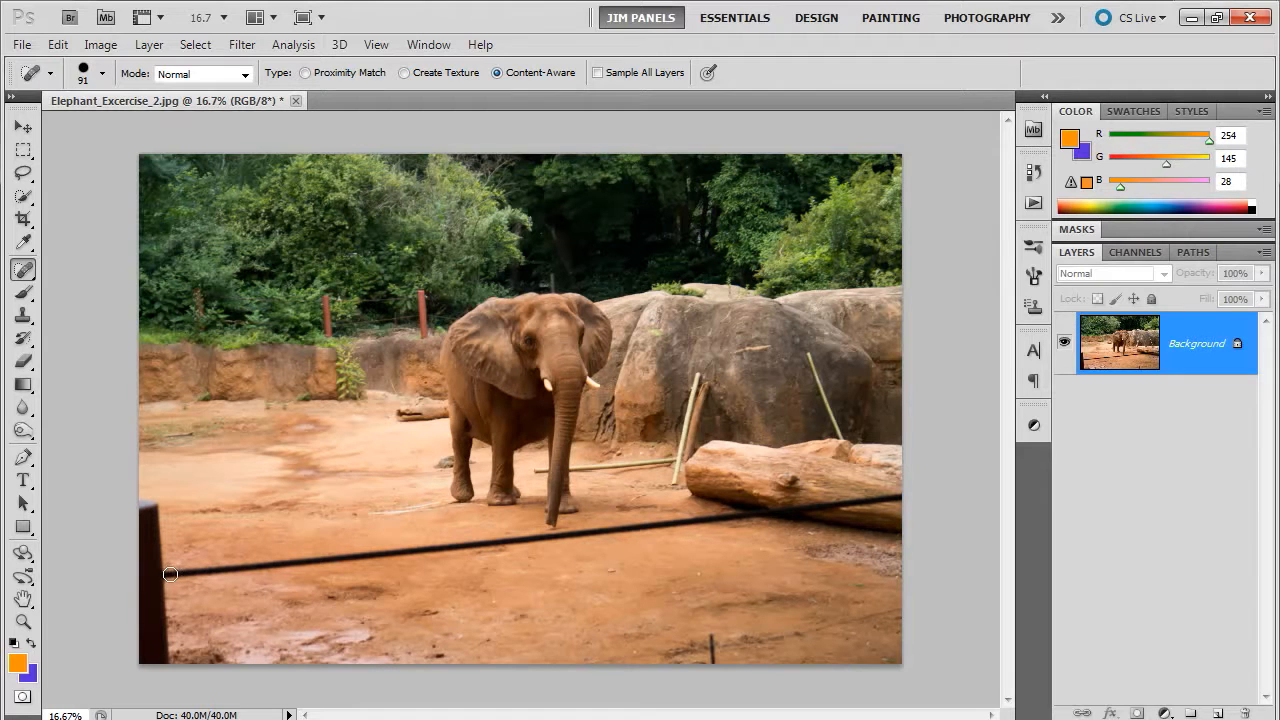
left_click_drag(172, 574, 711, 520)
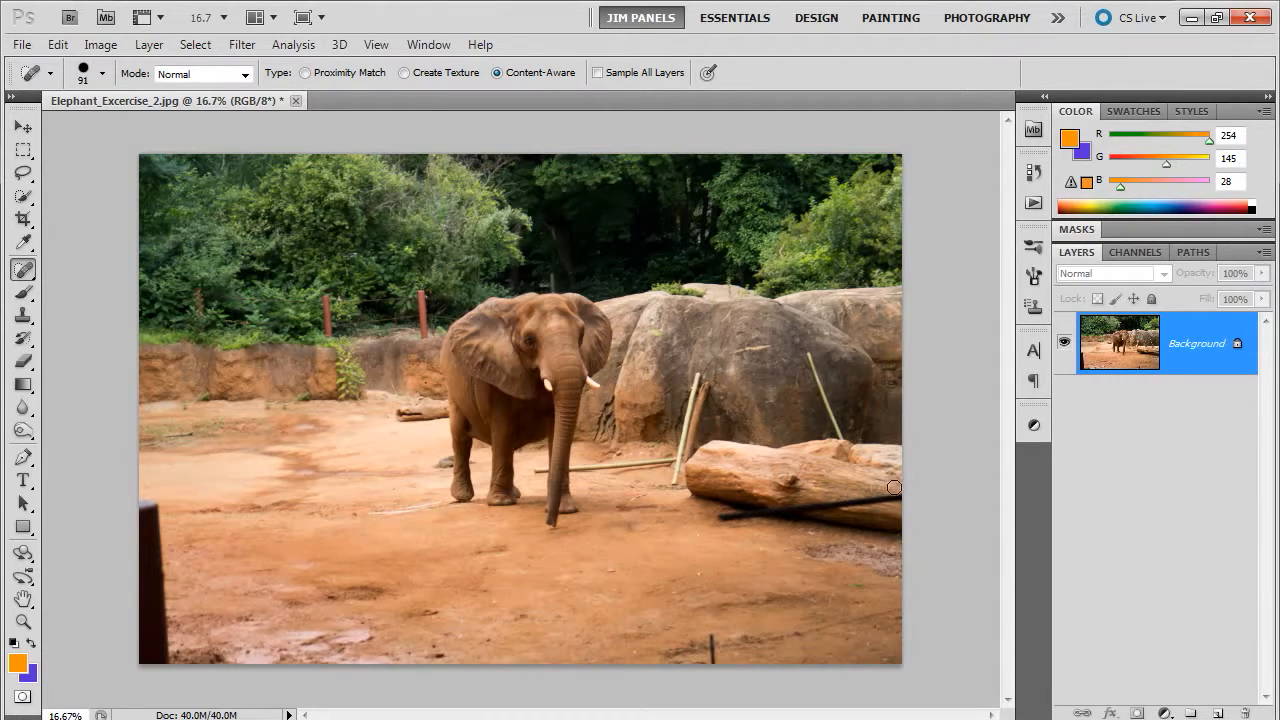
mouse_move(901, 498)
left_mouse_down()
mouse_move(837, 505)
mouse_move(837, 488)
mouse_move(863, 499)
mouse_move(834, 553)
mouse_move(733, 517)
mouse_move(771, 518)
left_mouse_up()
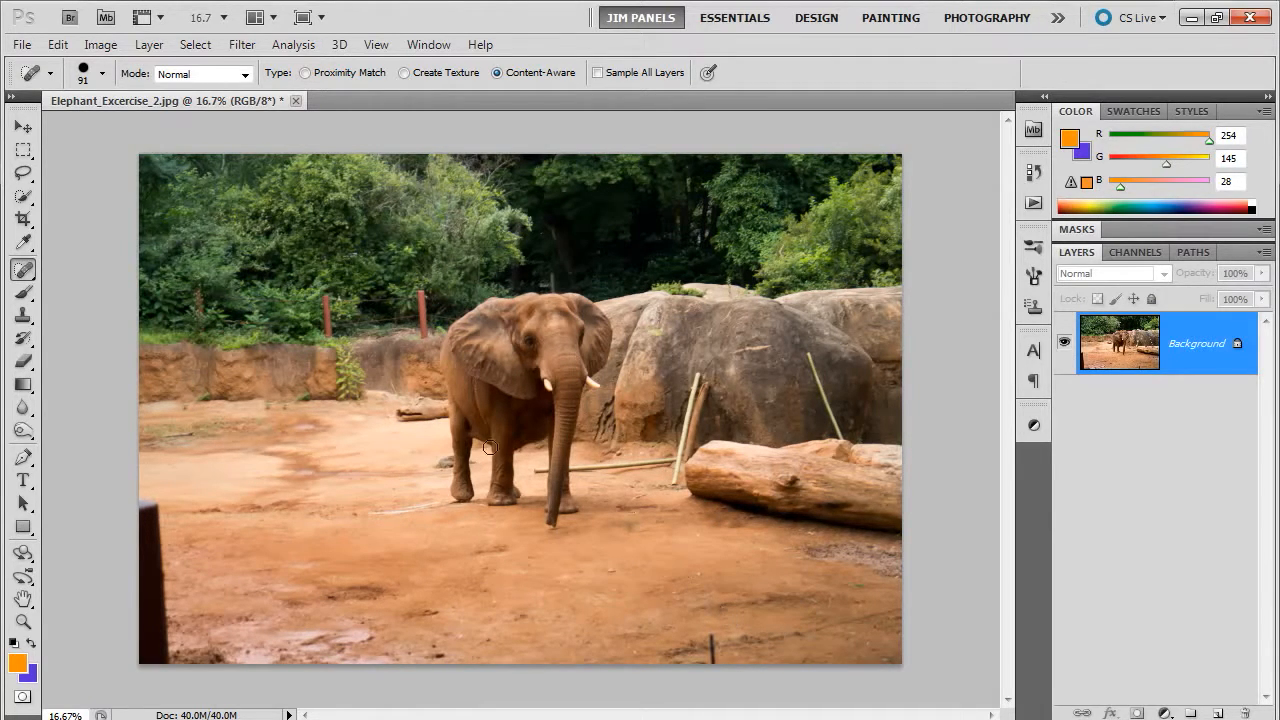
Spot-heal the posts along the back wall, plus the thin wire and short post in the image's lower-right foreground
left_click(283, 408)
mouse_move(327, 335)
left_mouse_down()
mouse_move(322, 300)
mouse_move(327, 332)
left_mouse_up()
mouse_move(422, 338)
left_mouse_down()
mouse_move(420, 292)
mouse_move(412, 317)
left_mouse_up()
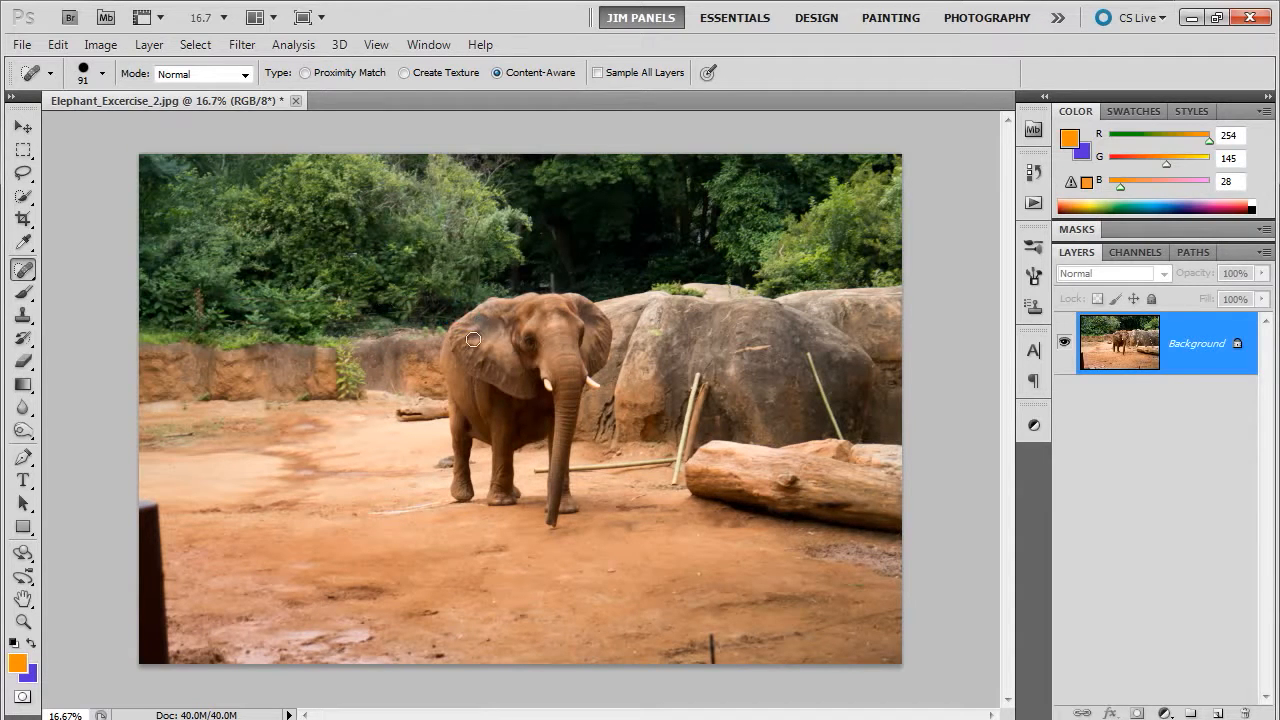
left_click_drag(203, 287, 201, 321)
left_click_drag(716, 651, 886, 612)
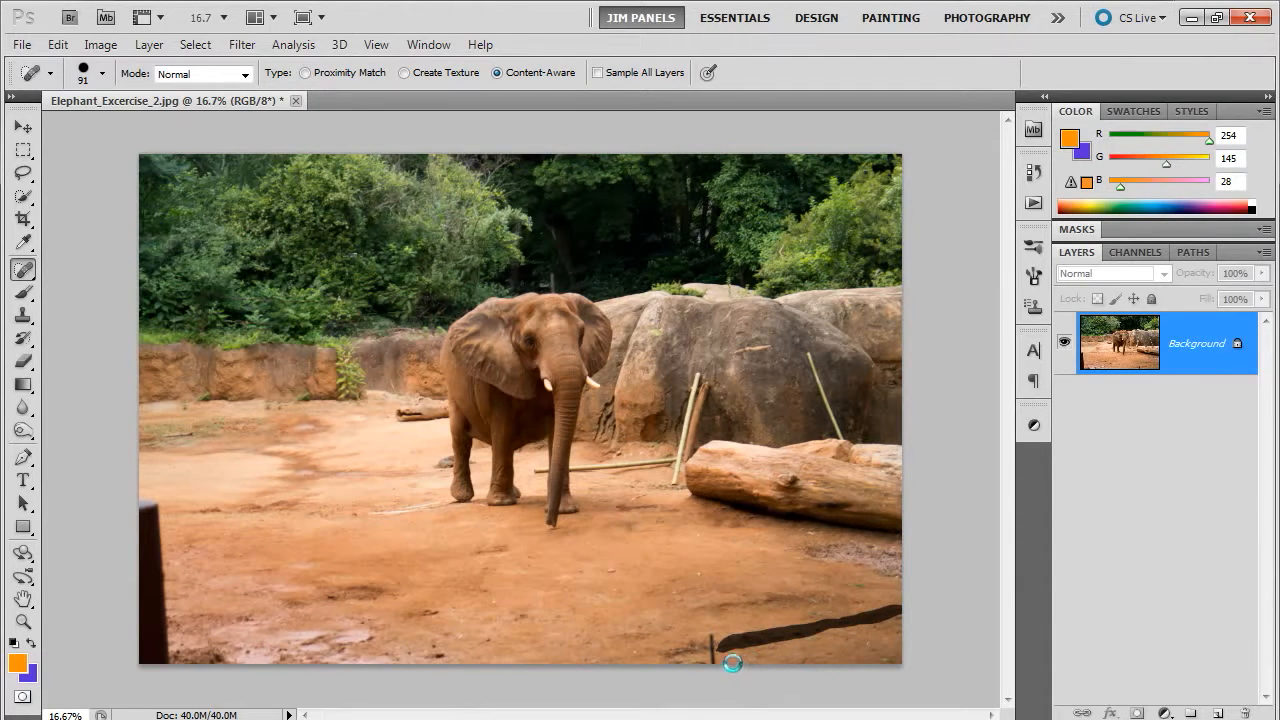
left_click_drag(712, 637, 713, 665)
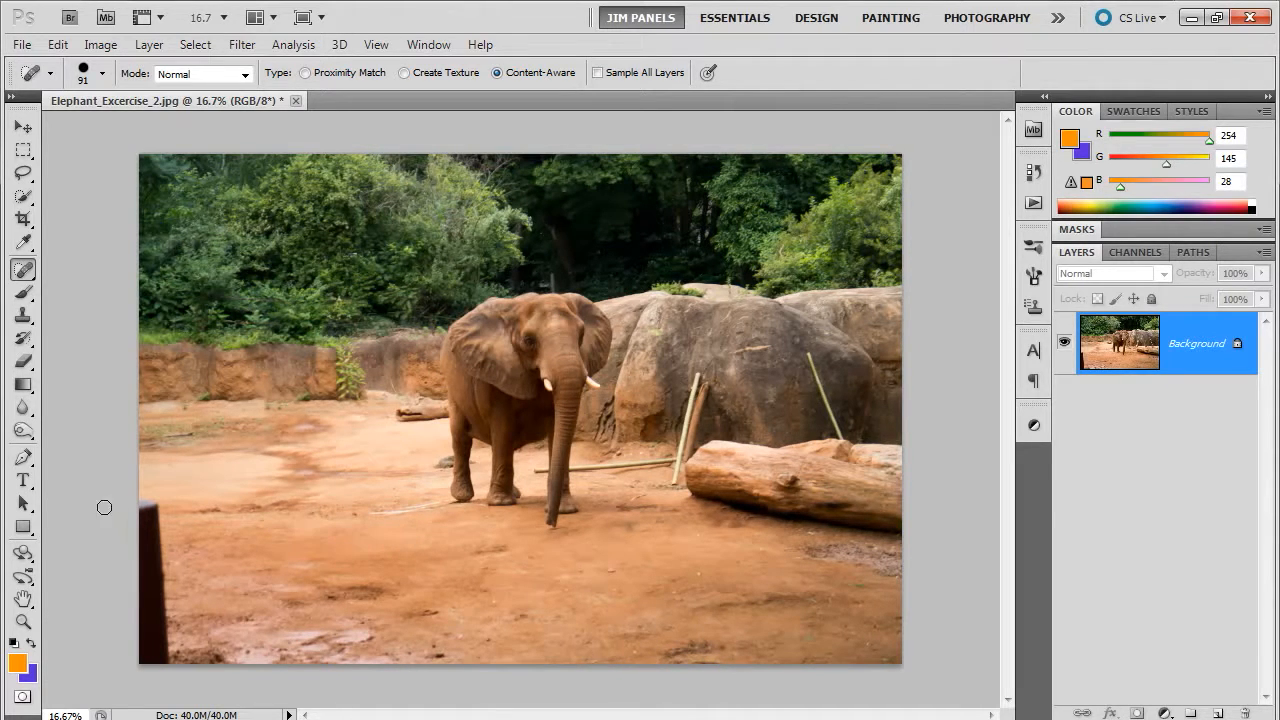
Select the dark post in the image's lower-left corner with a loose Lasso outline
left_click(23, 269)
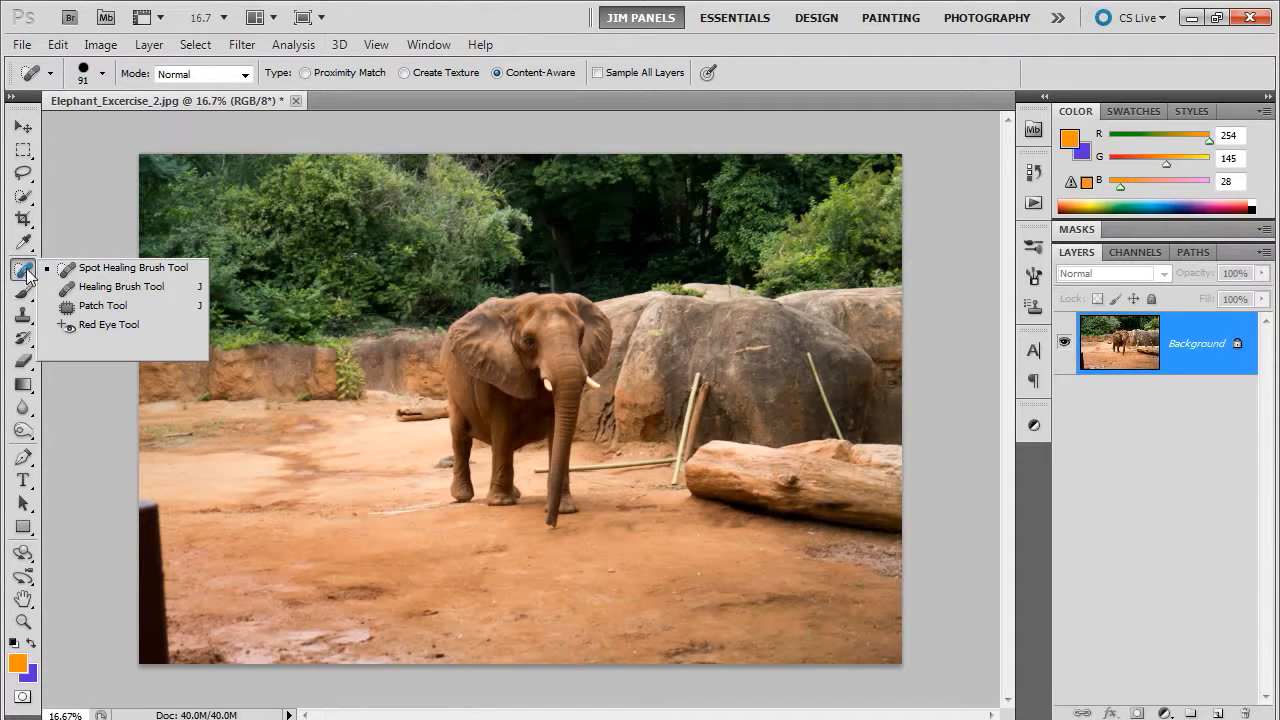
left_click(23, 175)
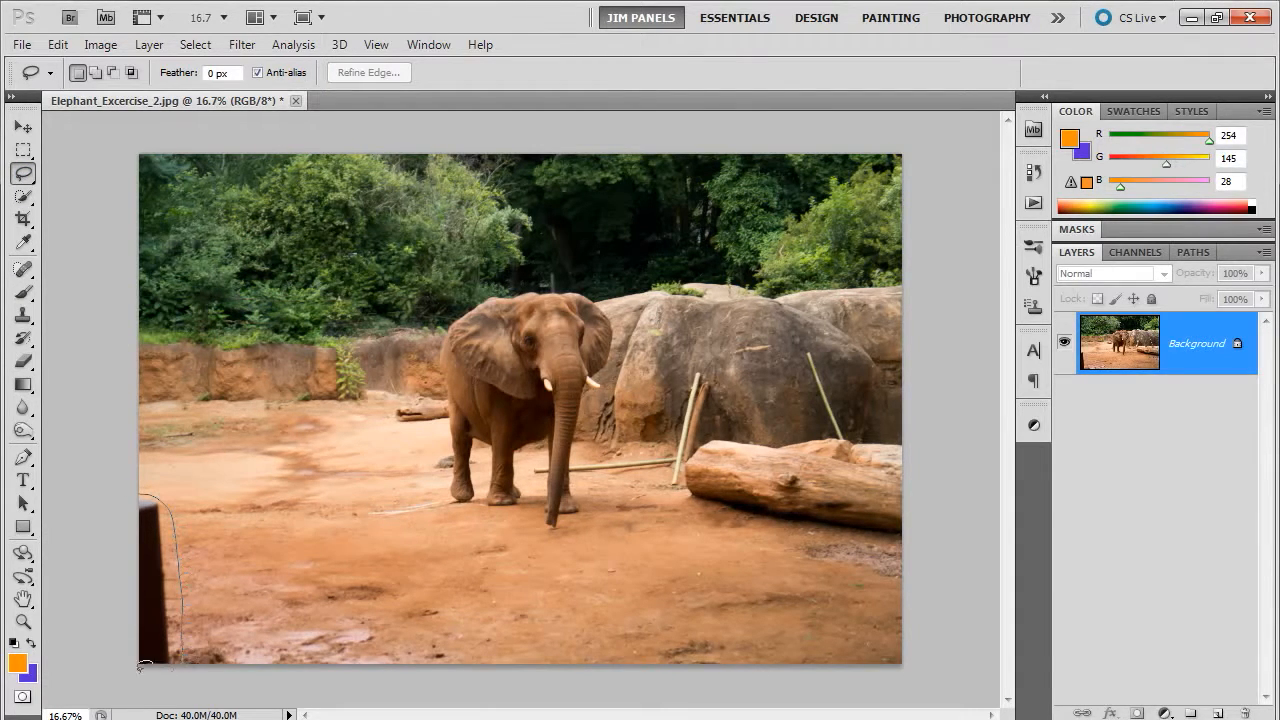
left_click_drag(133, 490, 137, 495)
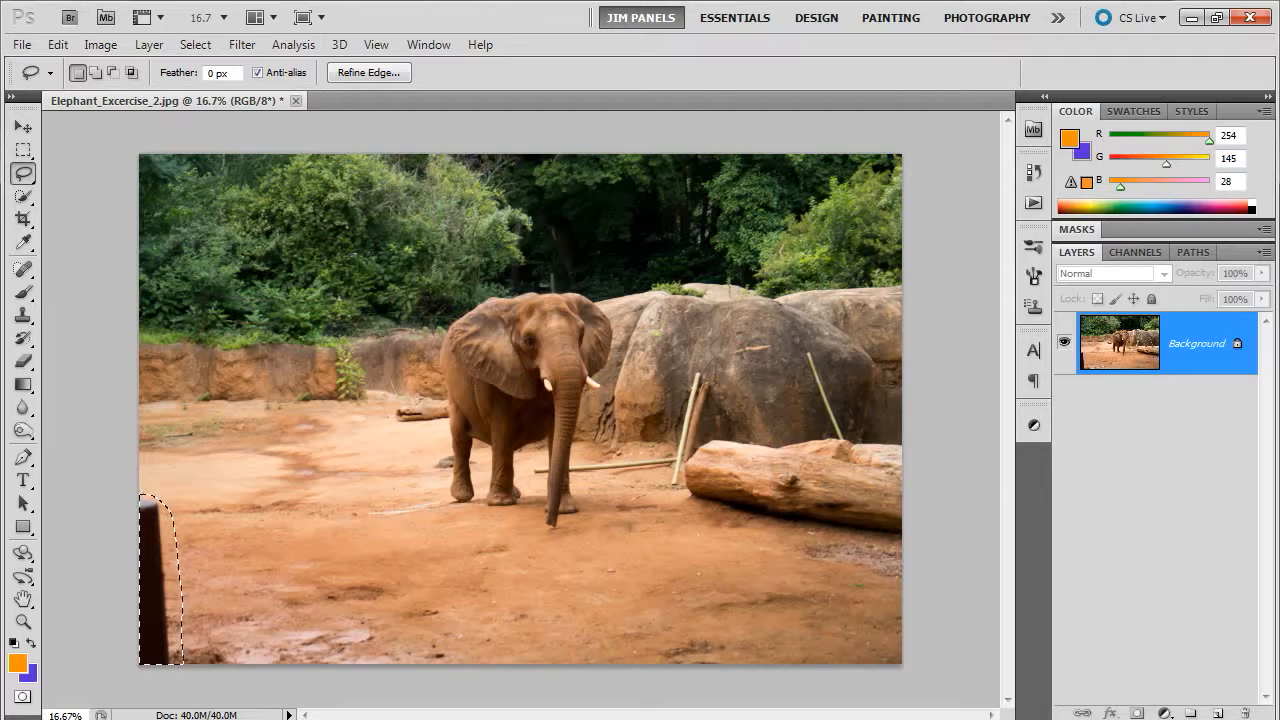
Try to replace the selected post with the clean ground beside it using the Patch tool
left_click(24, 270)
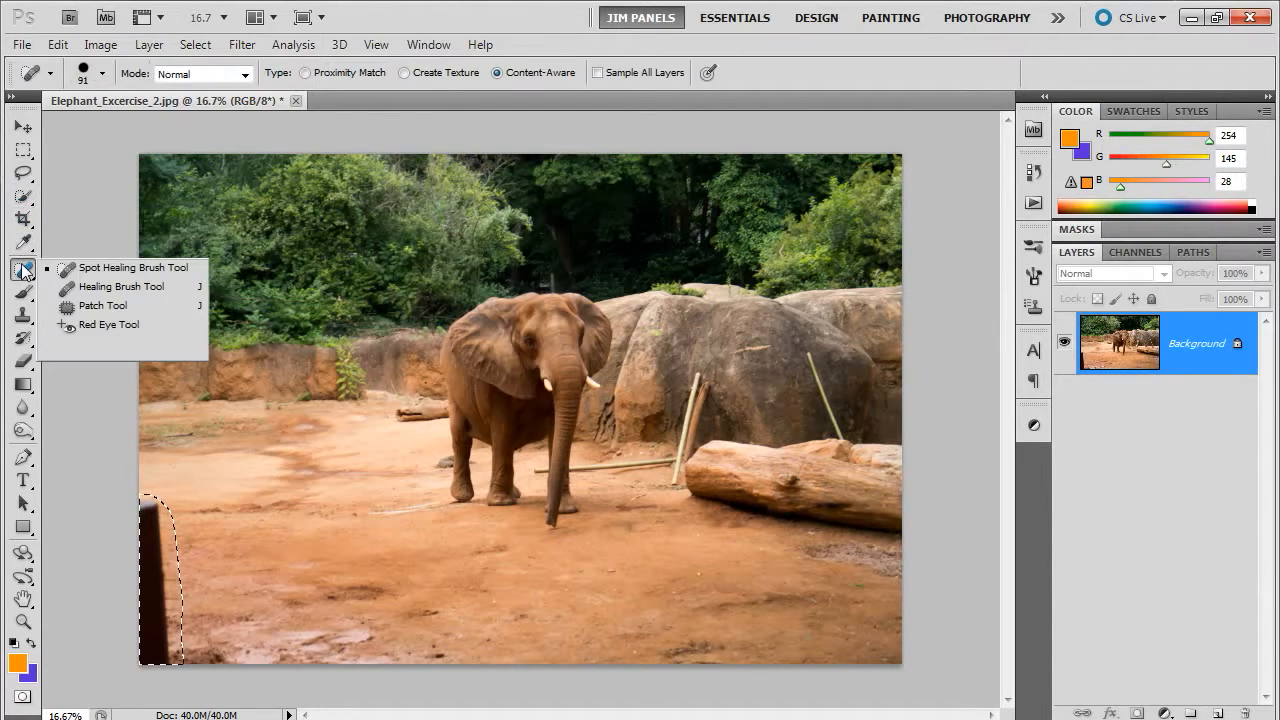
left_click(80, 306)
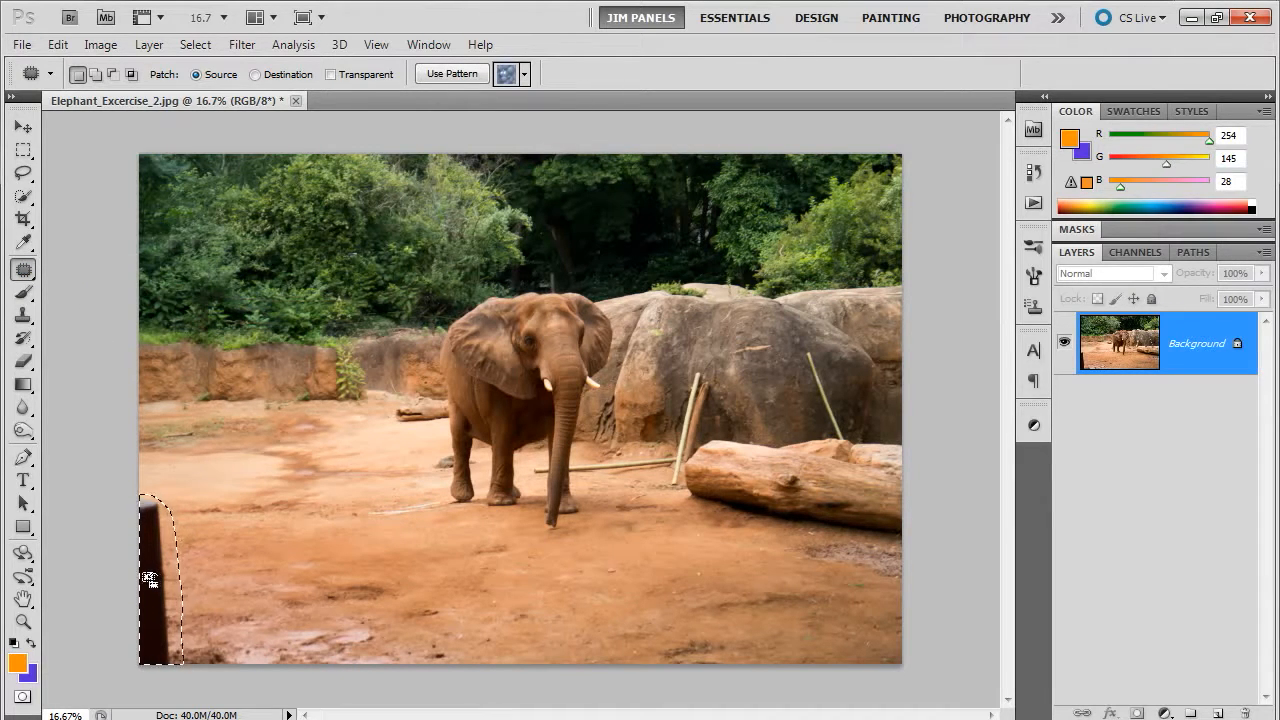
left_click_drag(150, 573, 248, 570)
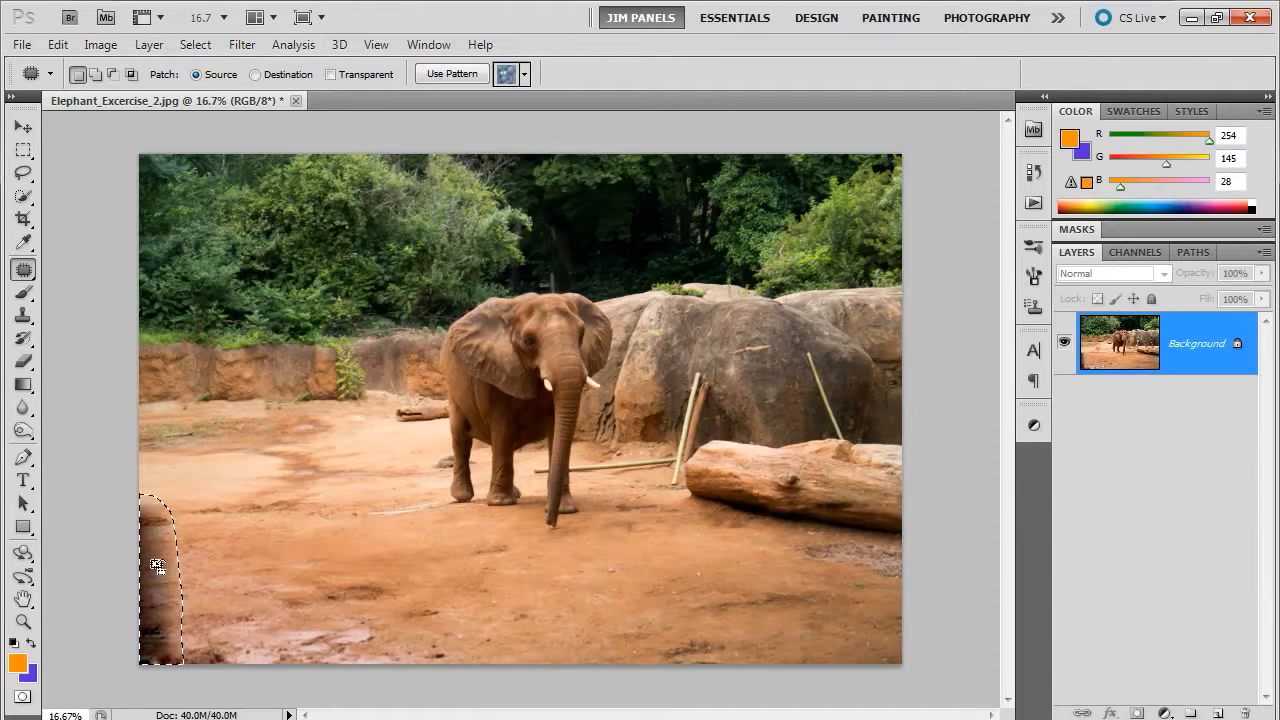
left_click_drag(162, 582, 243, 554)
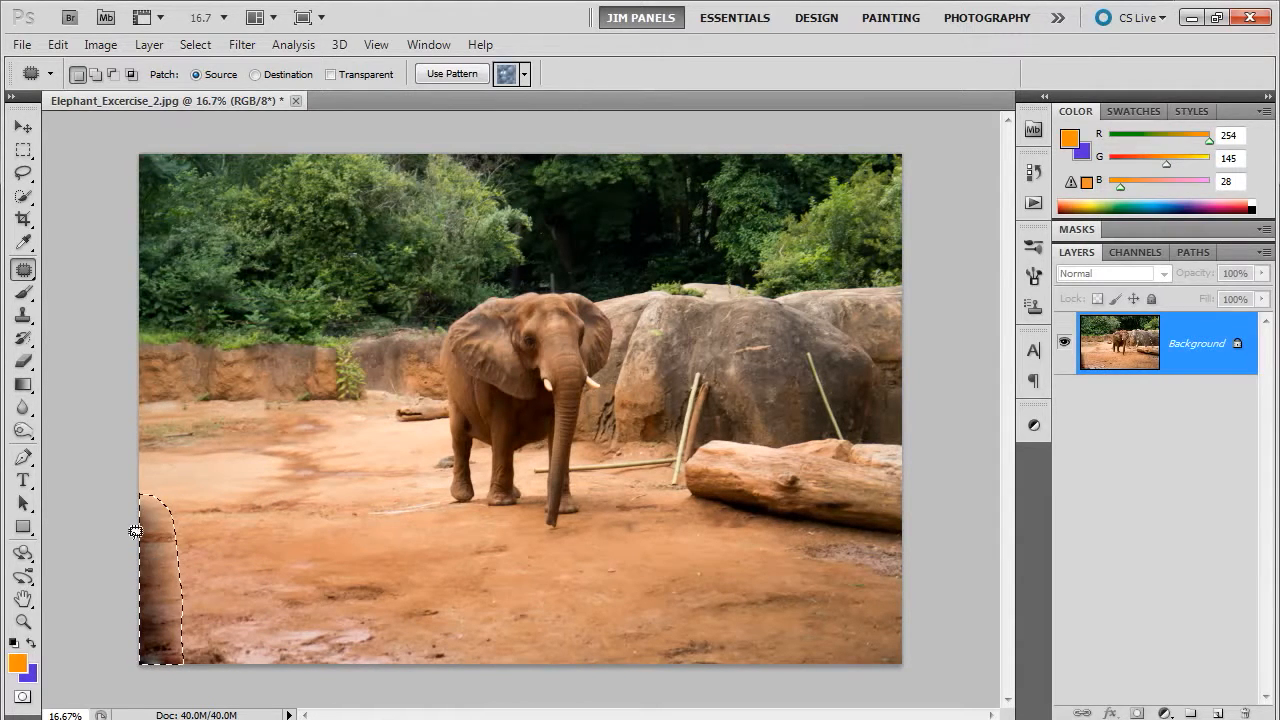
Fill the selected post area using Content-Aware and deselect it
left_click(58, 44)
left_click(138, 283)
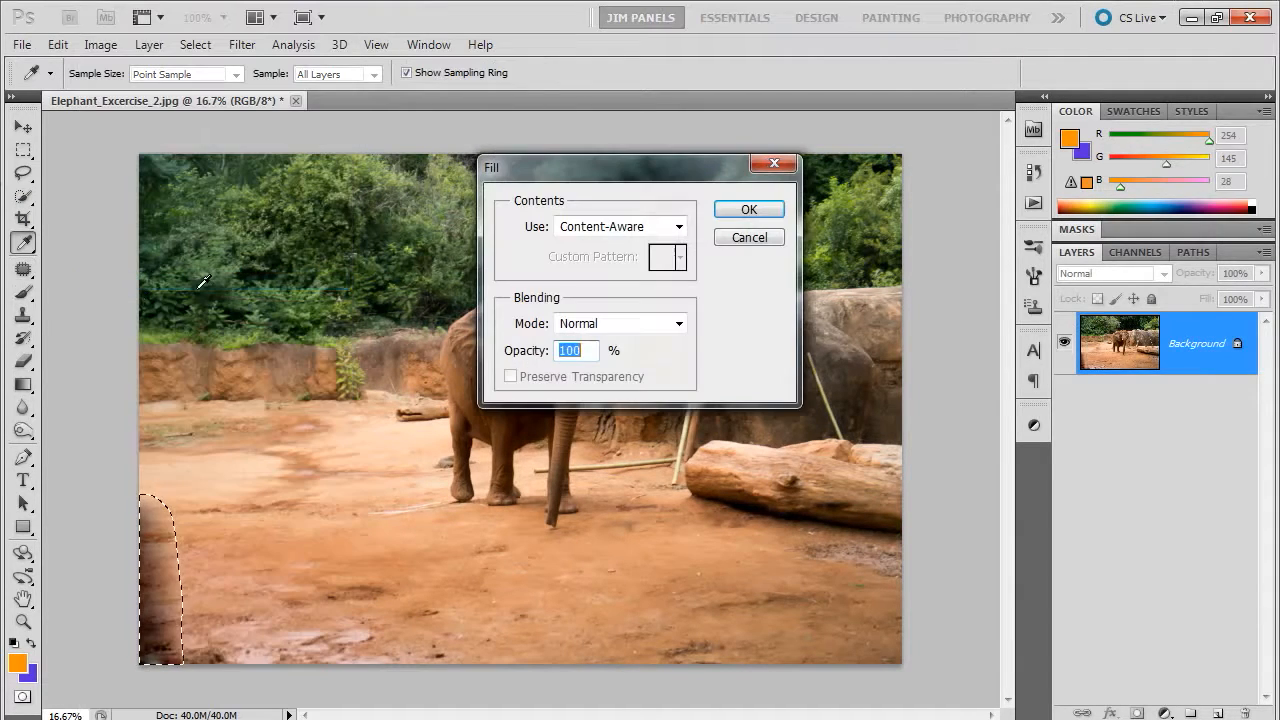
left_click(731, 211)
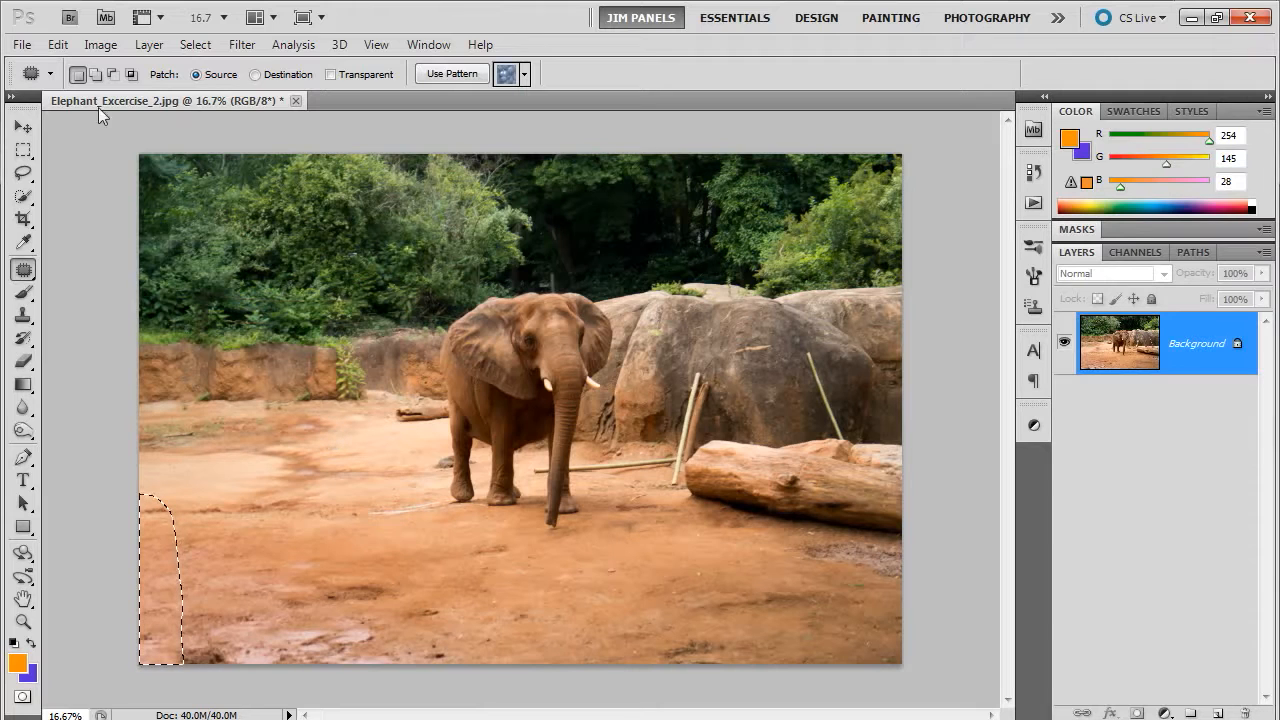
left_click(196, 44)
left_click(214, 86)
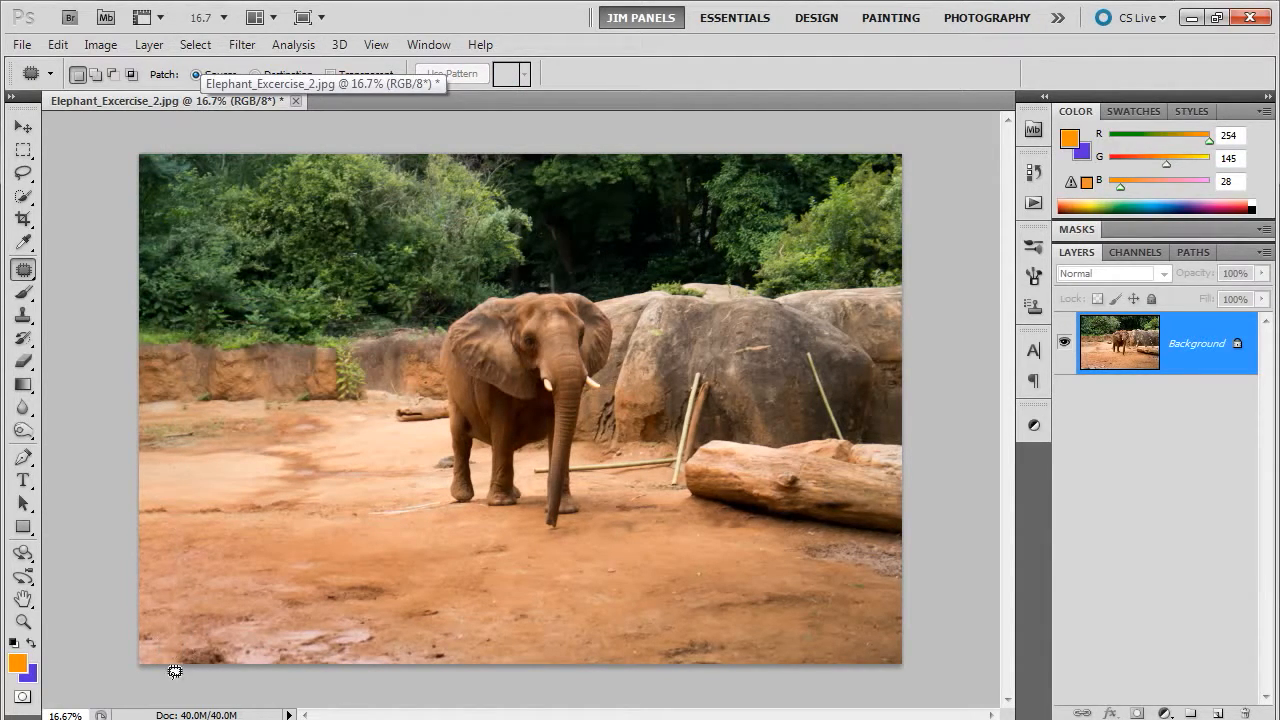
Clean up the leftover edge marks around the filled lower-left post area with the Spot Healing Brush
right_click(23, 269)
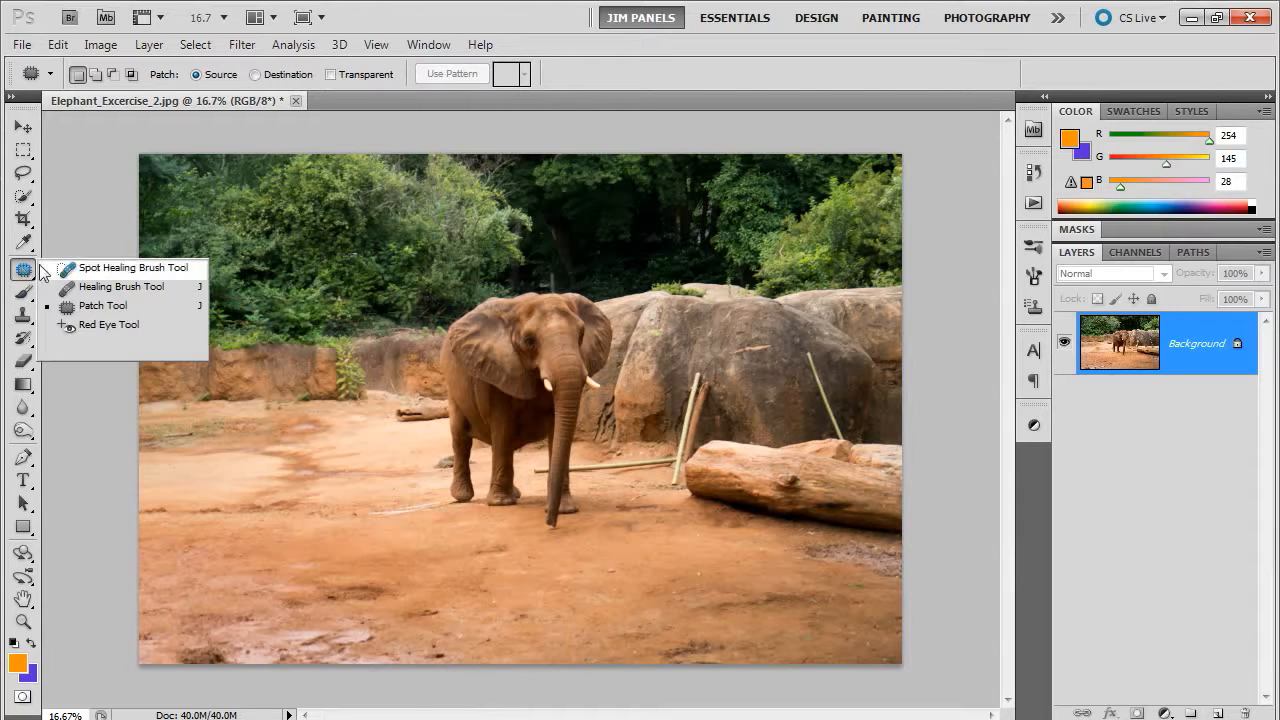
left_click(60, 270)
mouse_move(187, 645)
left_mouse_down()
mouse_move(175, 658)
mouse_move(191, 615)
left_mouse_up()
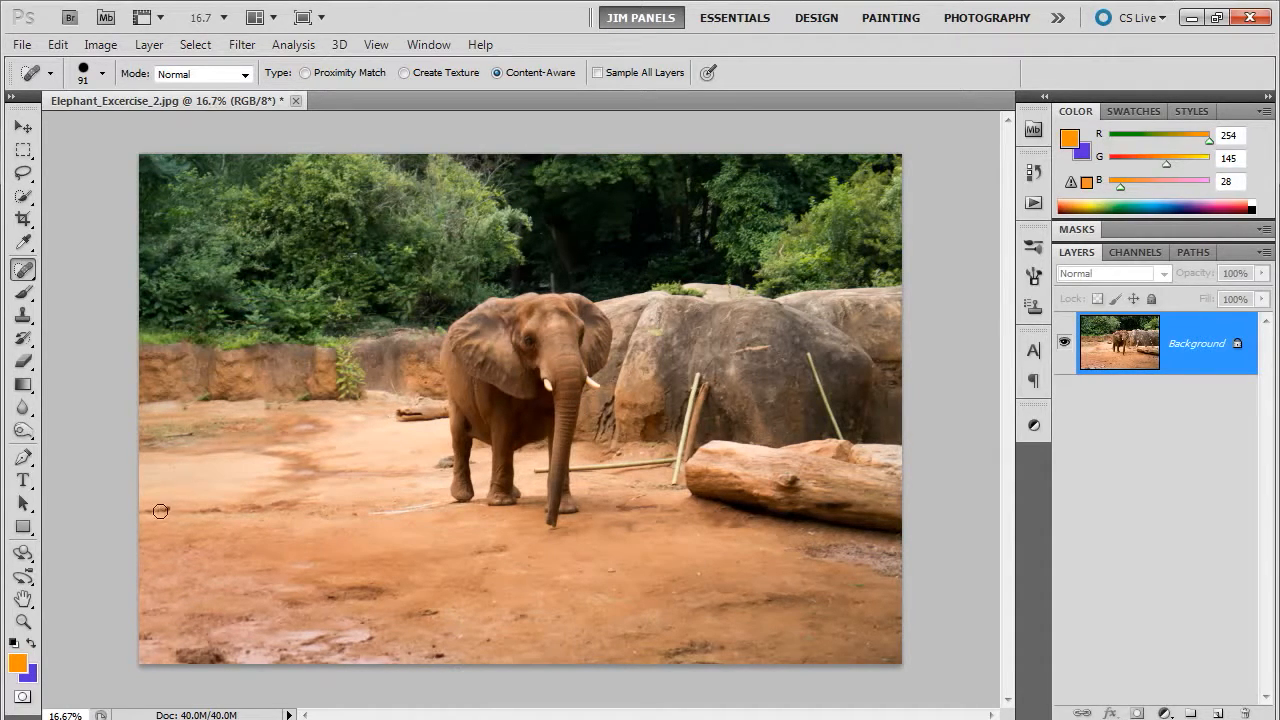
left_click_drag(160, 511, 150, 506)
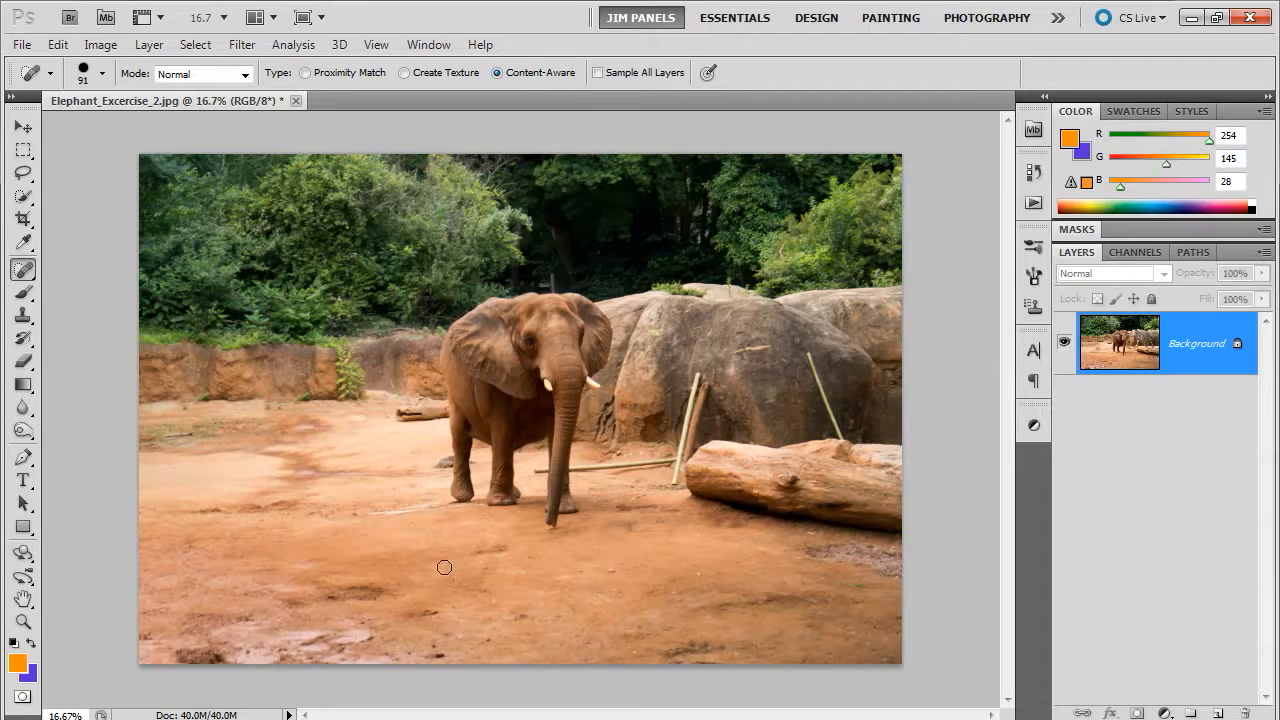